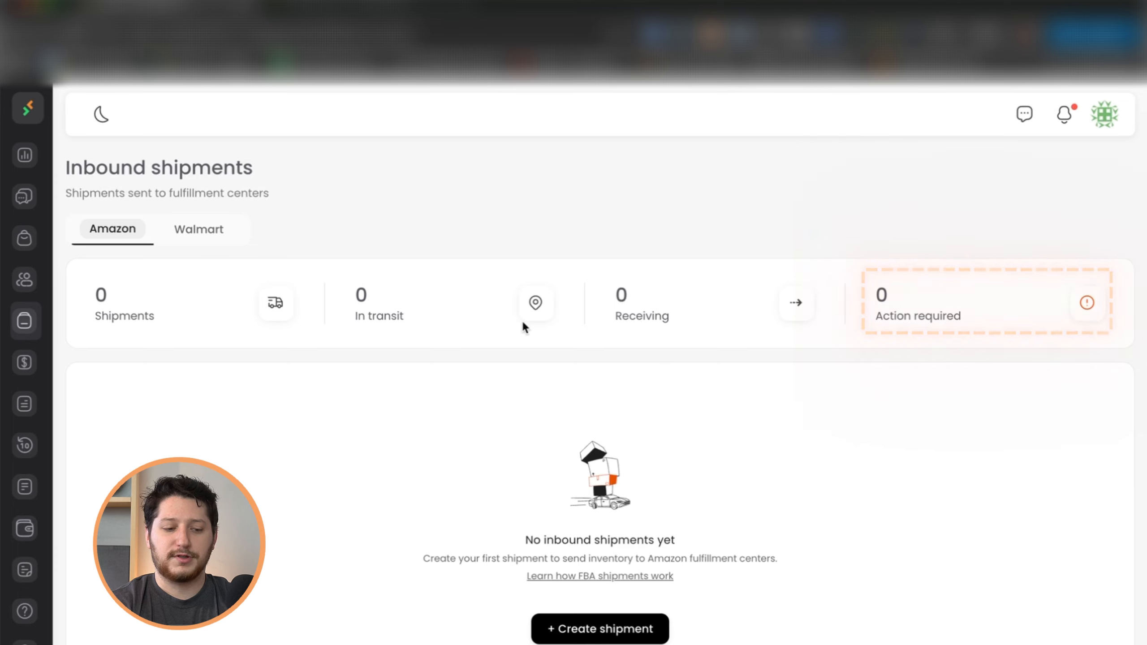
View the Walmart inbound shipments, and open the My Warehouse inventory overview
click(195, 238)
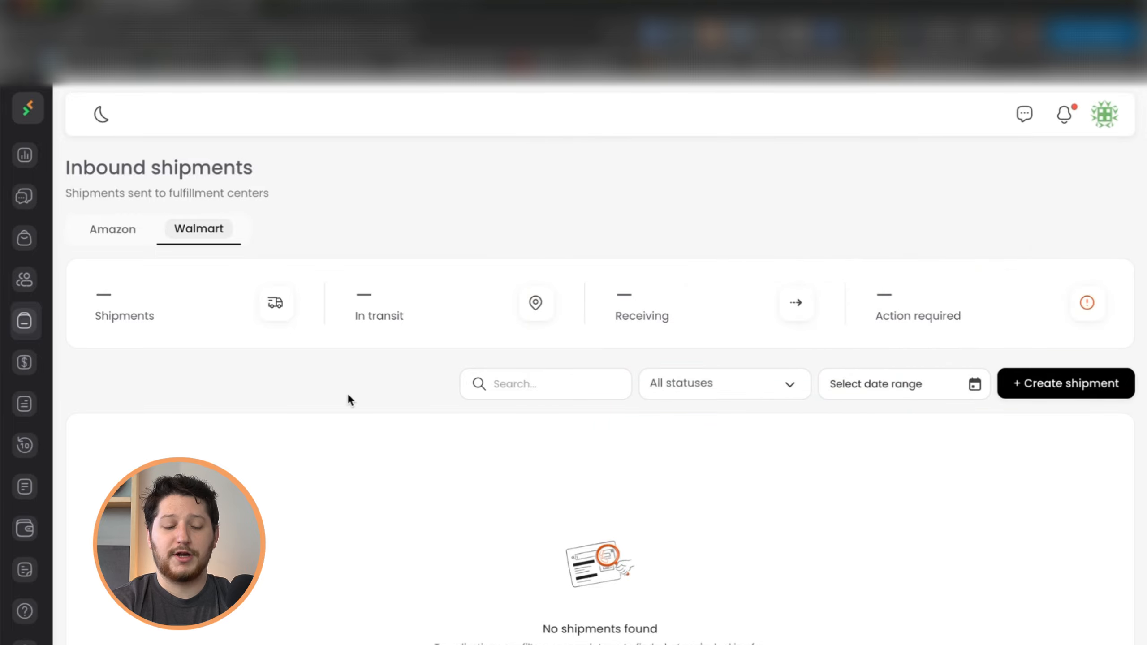
mouse_move(18, 321)
click(106, 363)
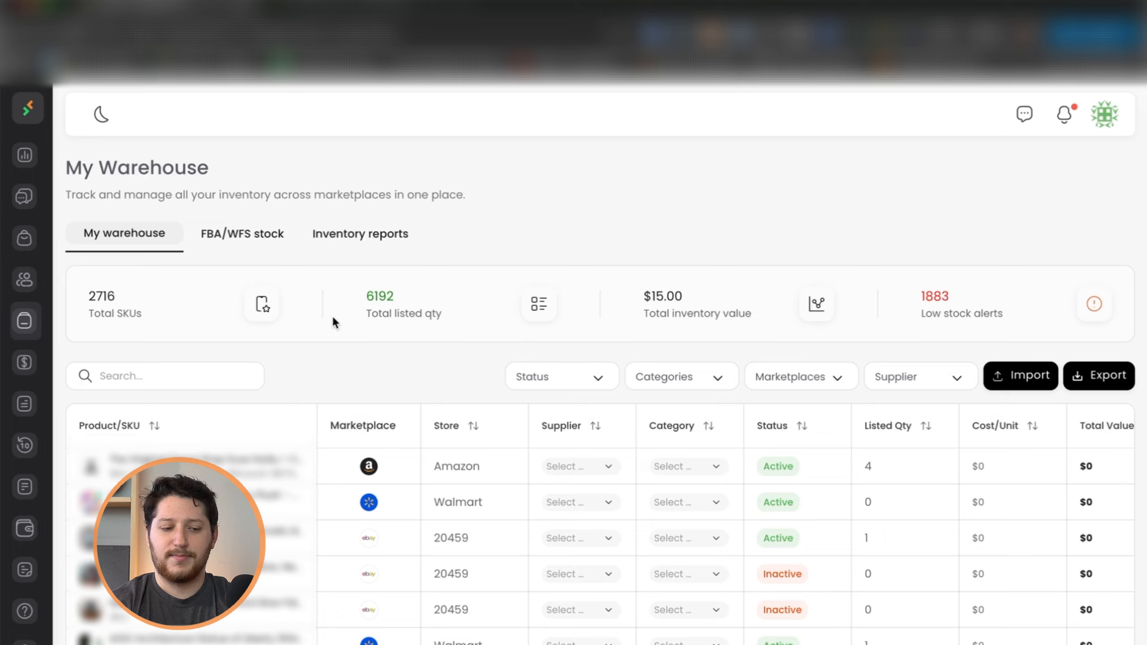
Review the warehouse's FBA/WFS stock and its inventory reports
click(257, 246)
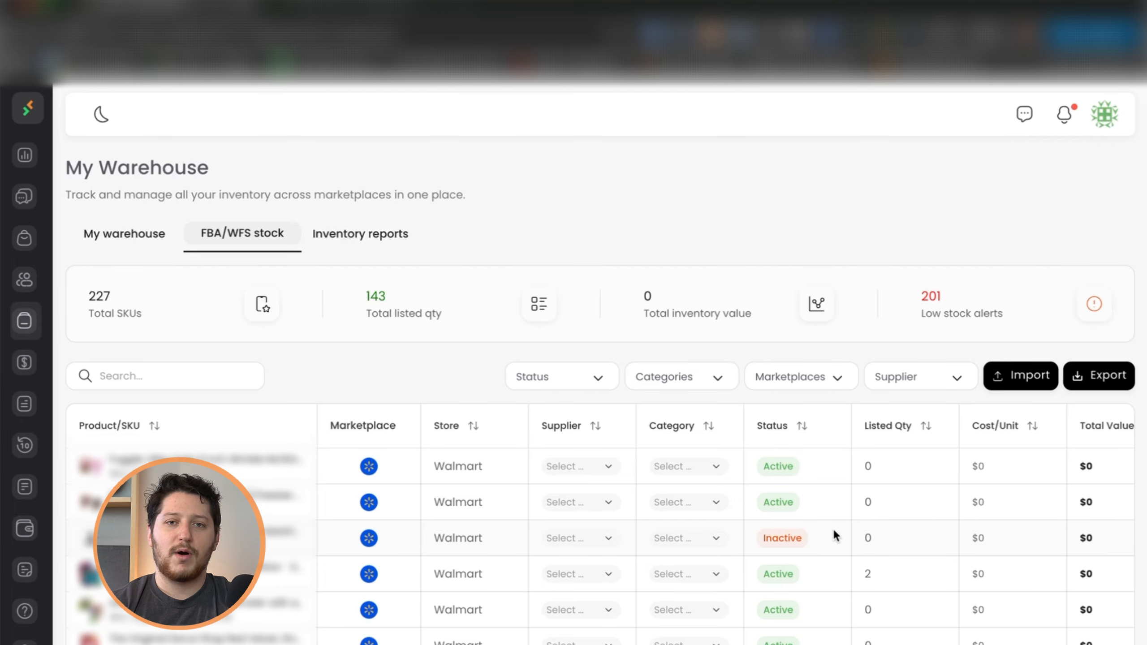
click(360, 233)
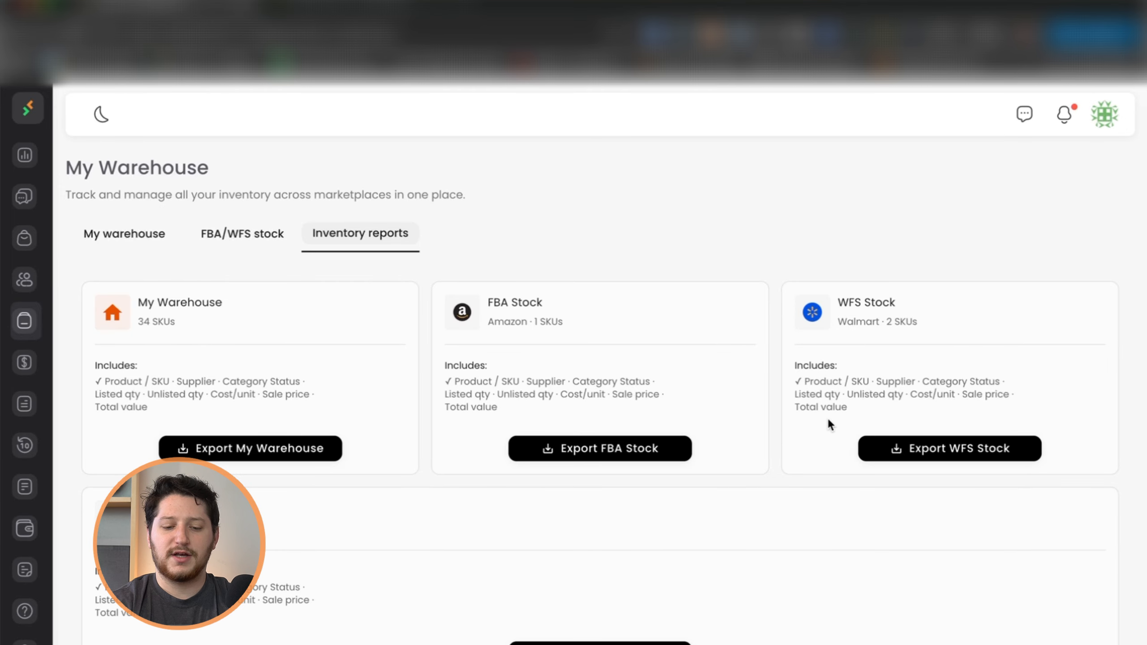
scroll(828, 423, down, 3)
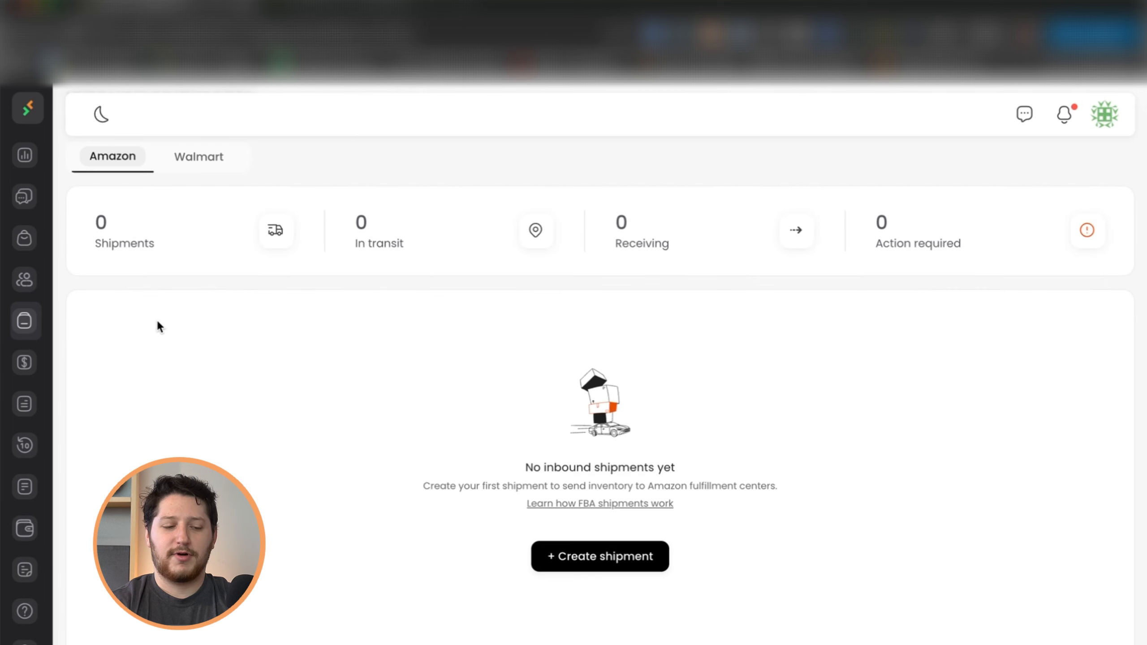
Start creating a new Amazon inbound shipment
scroll(158, 321, up, 2)
mouse_move(5, 275)
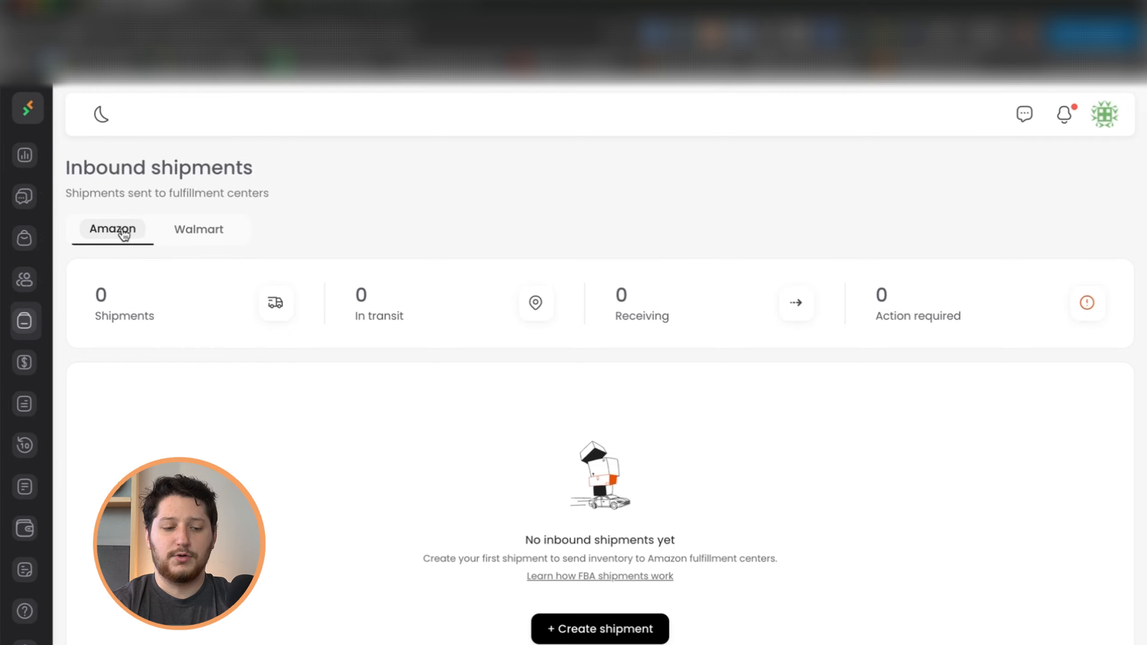
scroll(674, 525, down, 2)
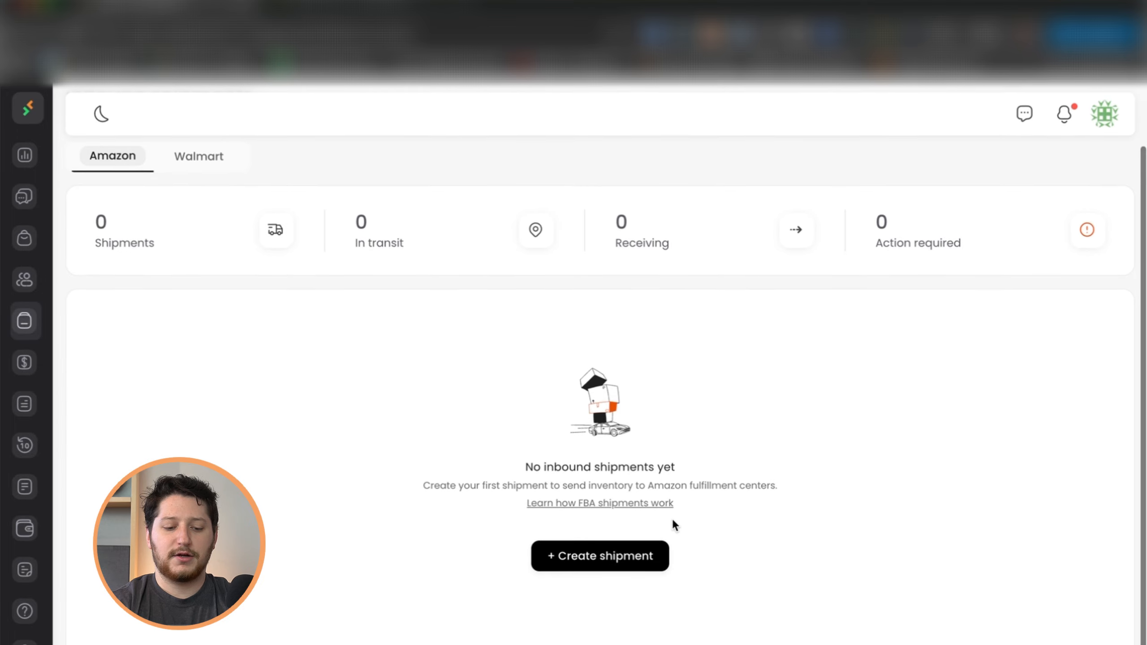
click(604, 557)
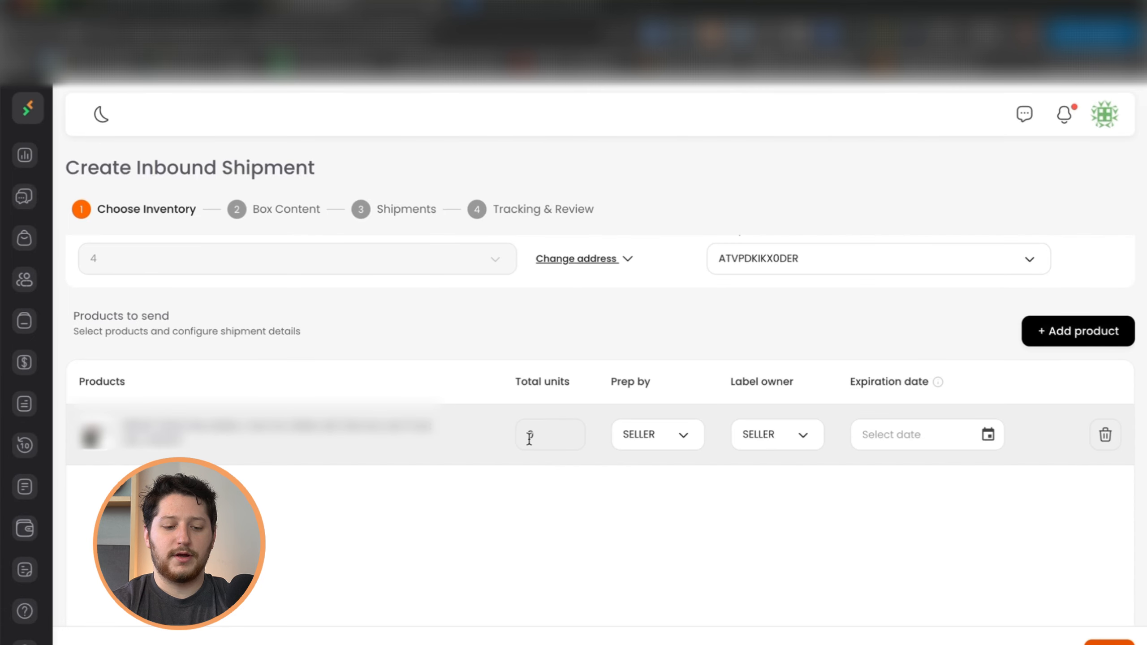
Set the Amazon product's total units to 100 and keep SELLER as the prep party
double_click(544, 434)
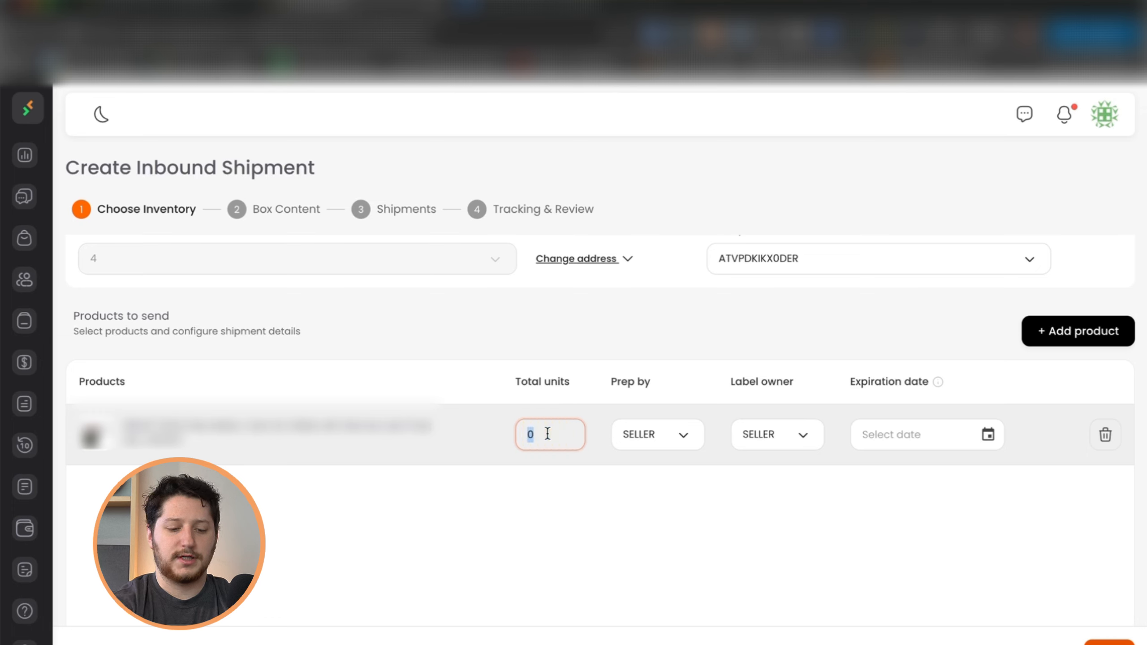
text(1000)
key(BackSpace)
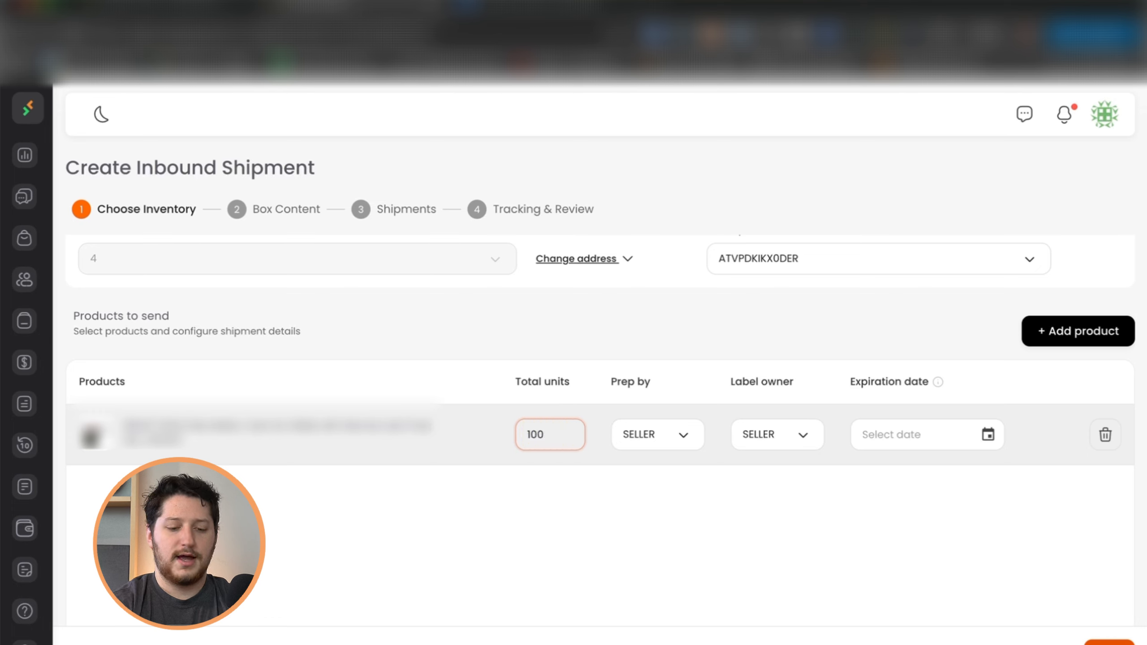
click(651, 451)
click(659, 489)
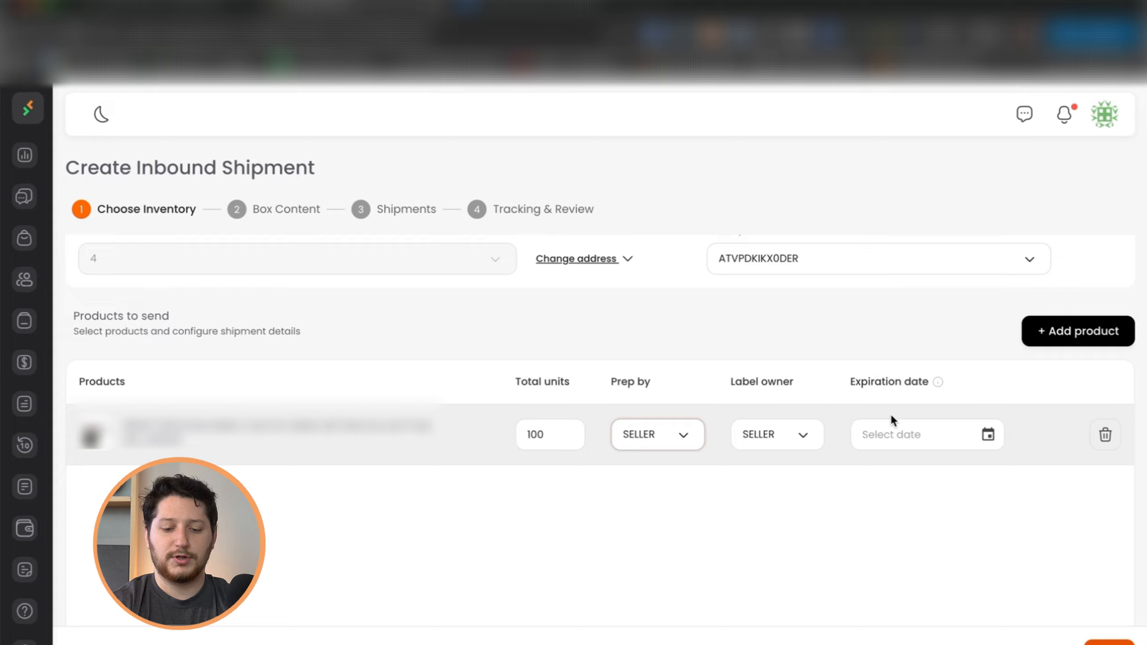
Leave the product's expiration date empty and continue to the Box Content stage
click(988, 434)
click(988, 527)
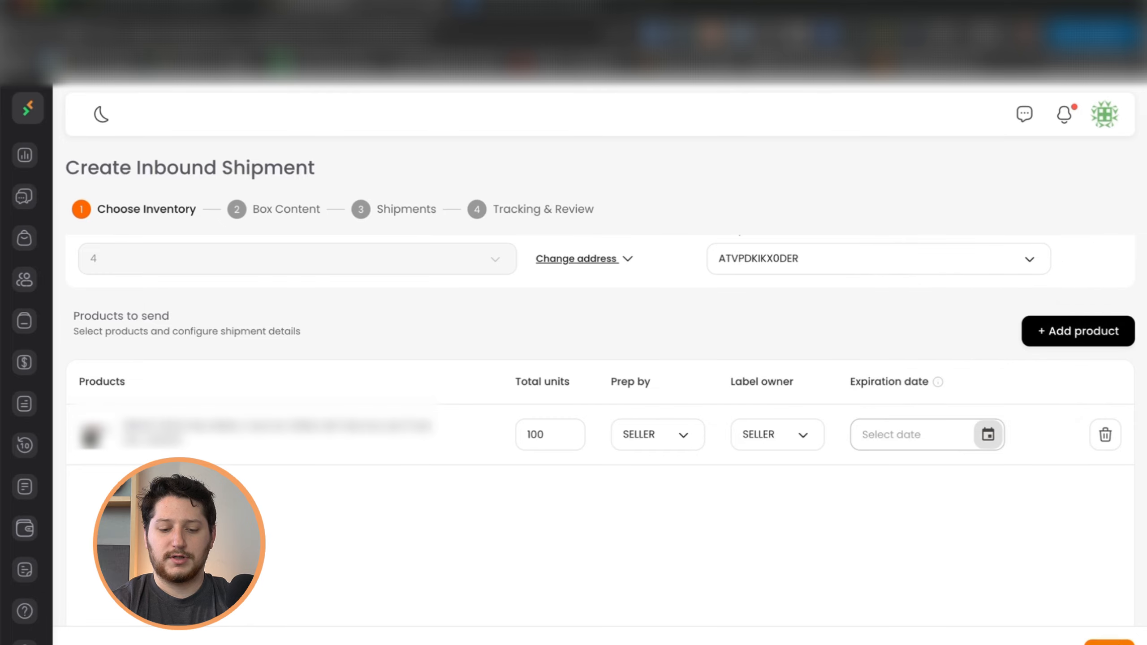
click(1108, 641)
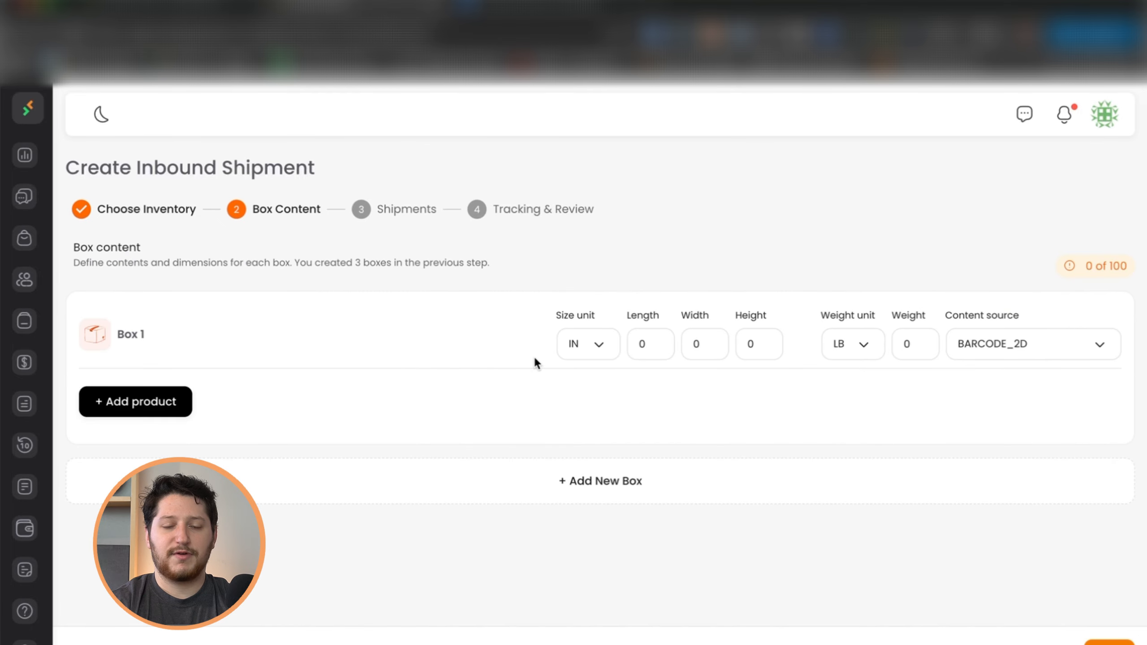
Keep inches as Box 1's size unit and set its length to 24, width to 24 and height to 20
click(581, 343)
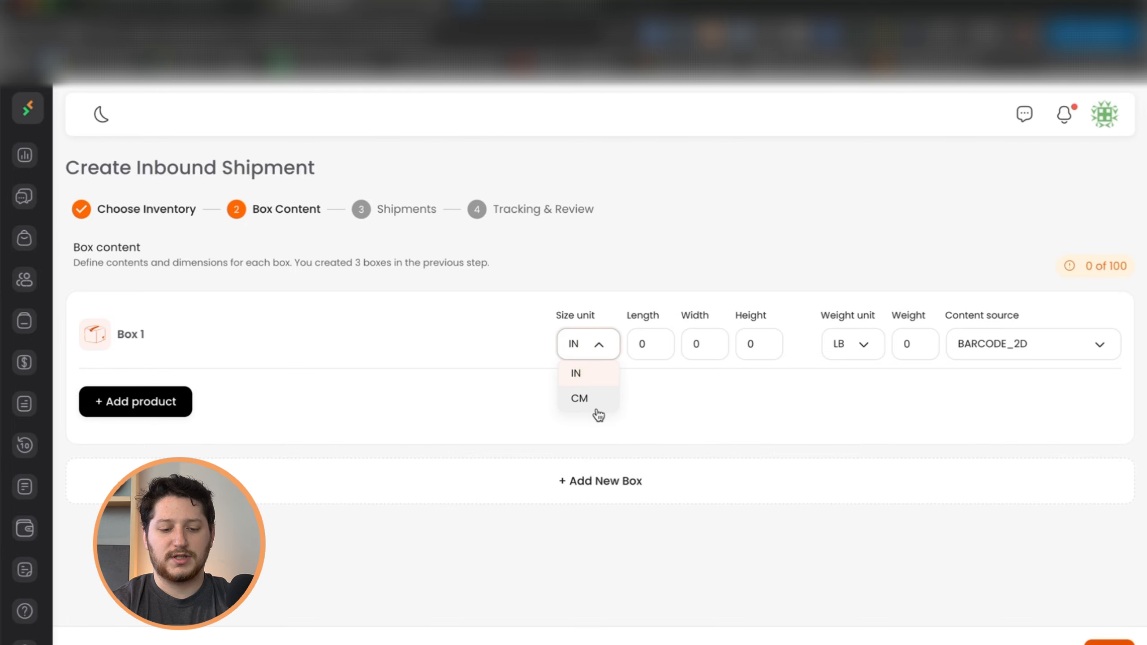
click(645, 342)
click(646, 342)
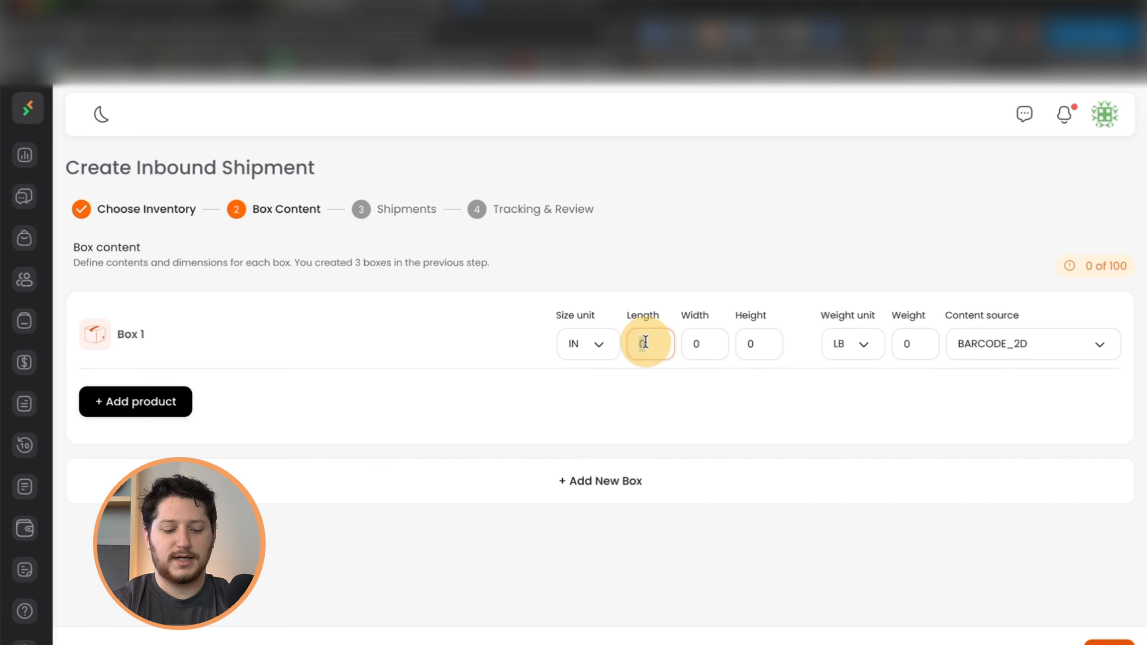
text(24)
click(704, 343)
text(24)
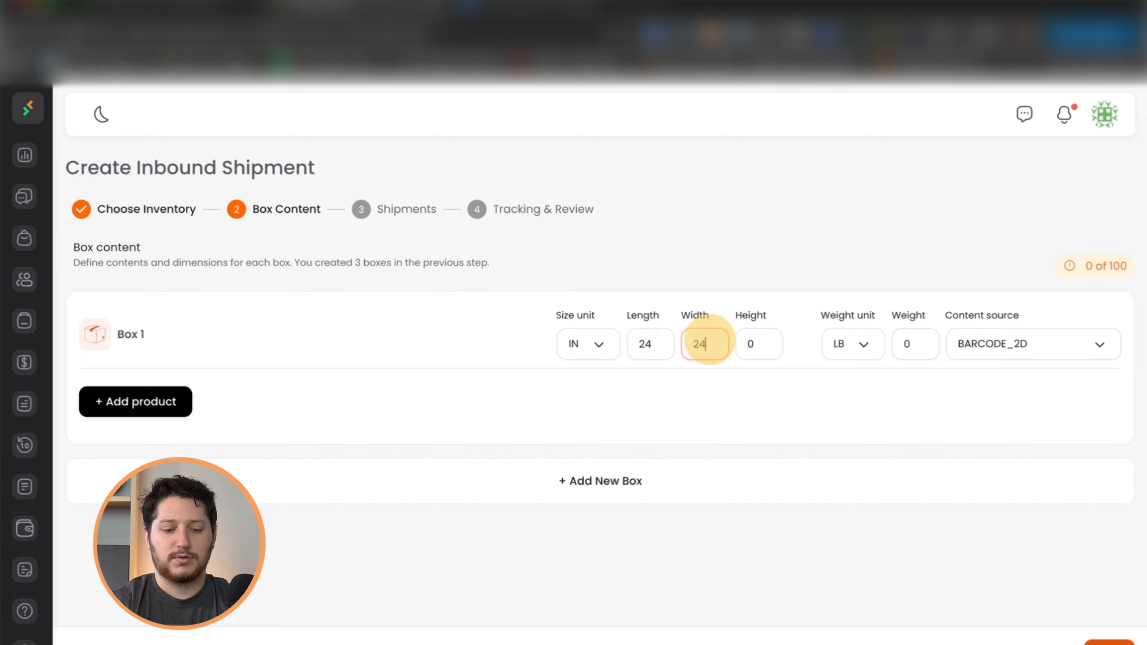
click(764, 342)
text(10)
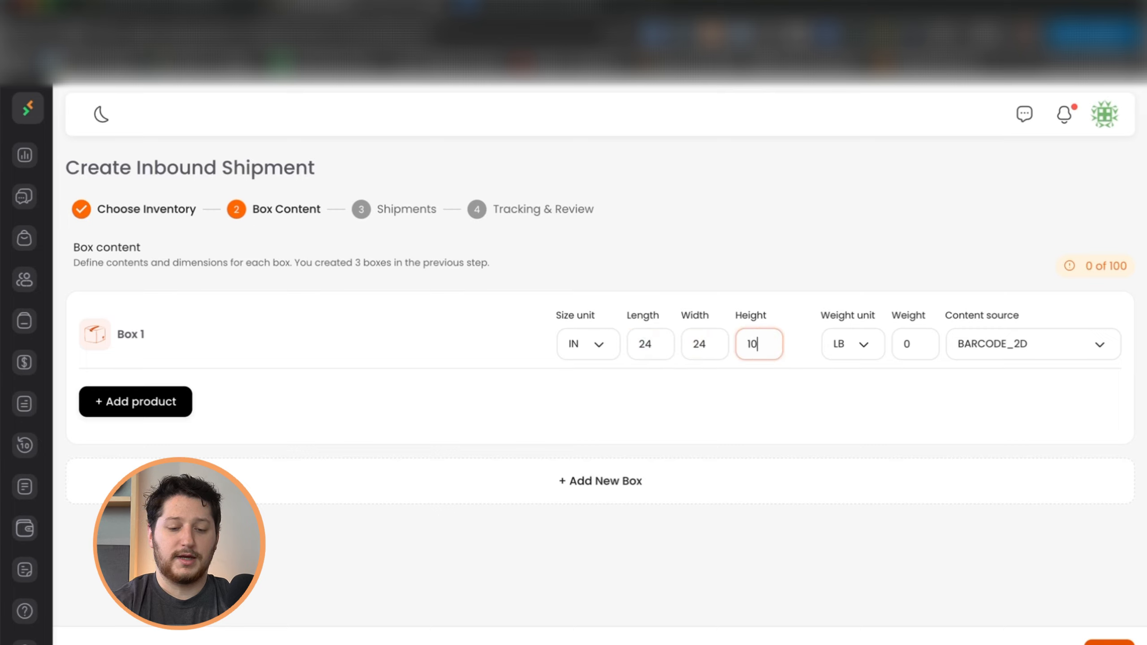
click(753, 344)
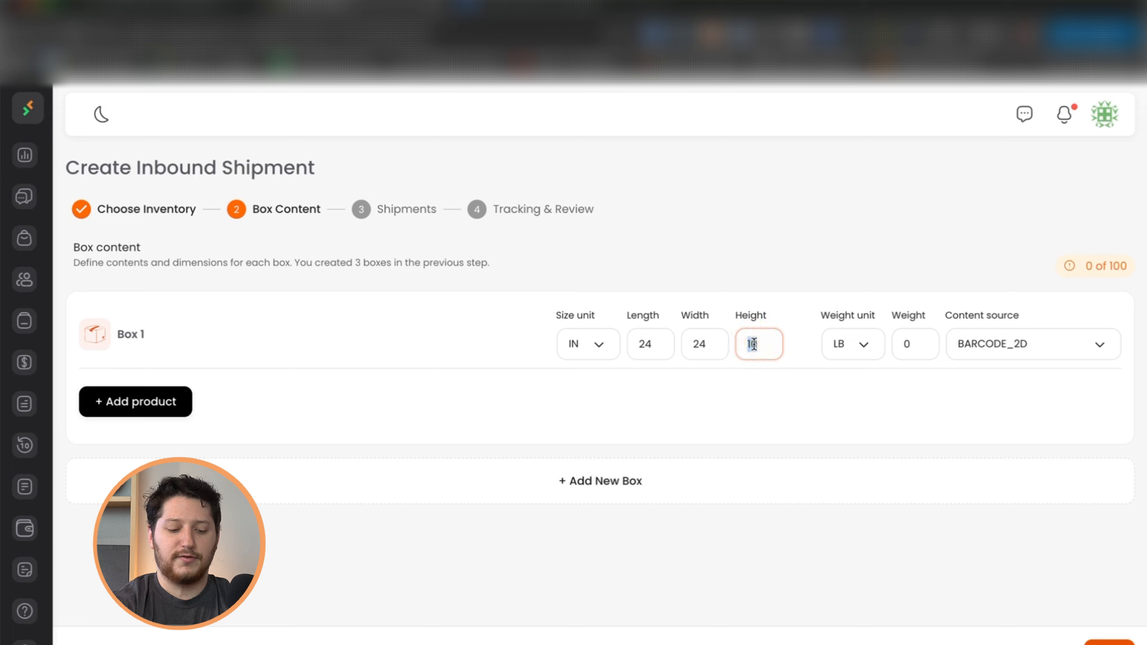
text(20)
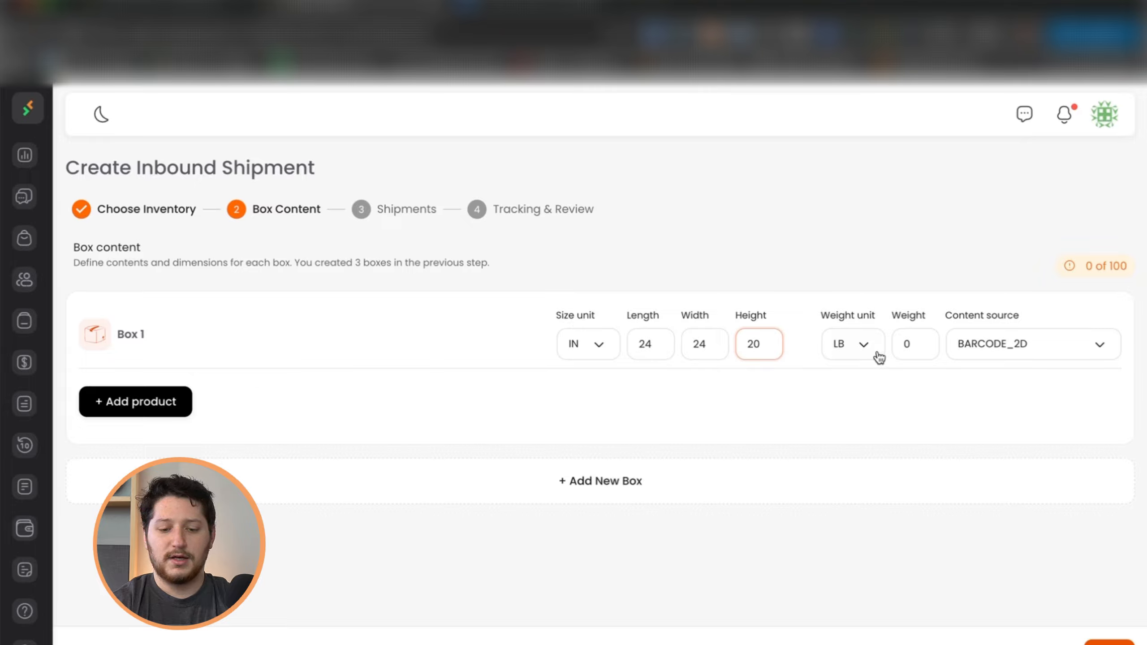
Set Box 1's weight to 45 LB and keep BARCODE_2D as its content source
click(906, 344)
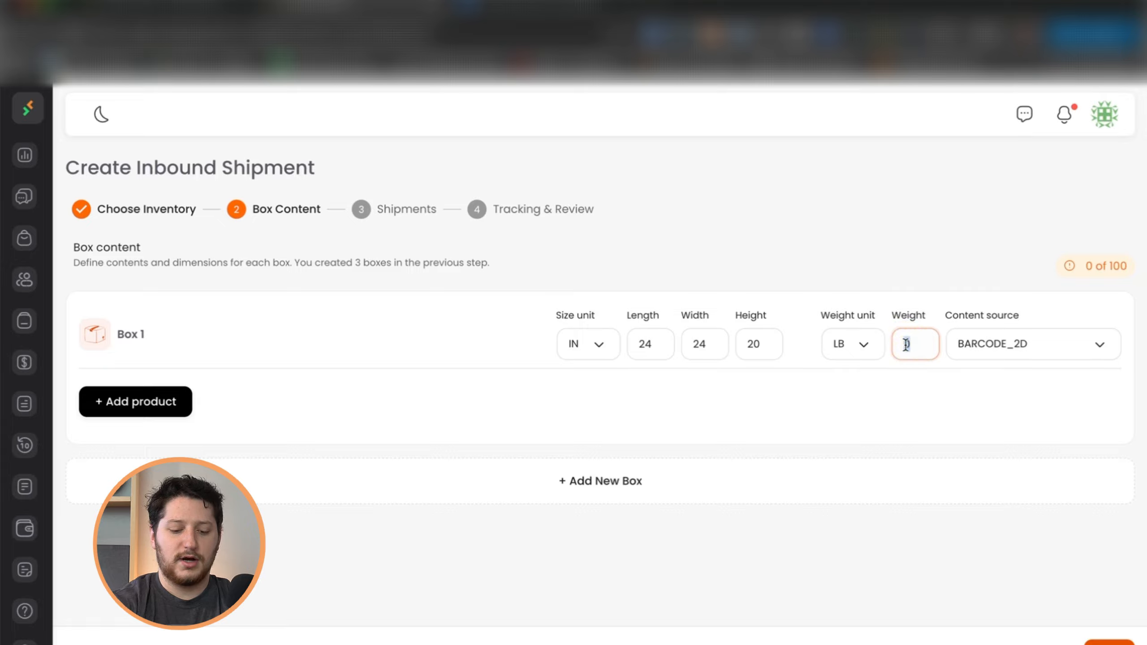
text(45)
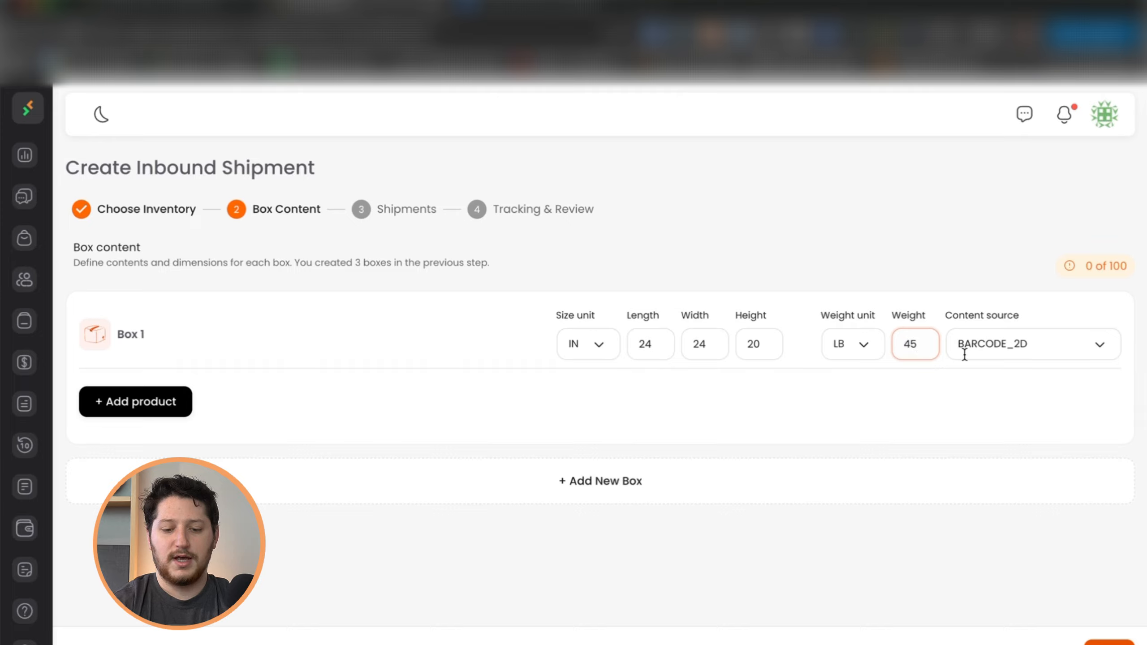
click(1033, 343)
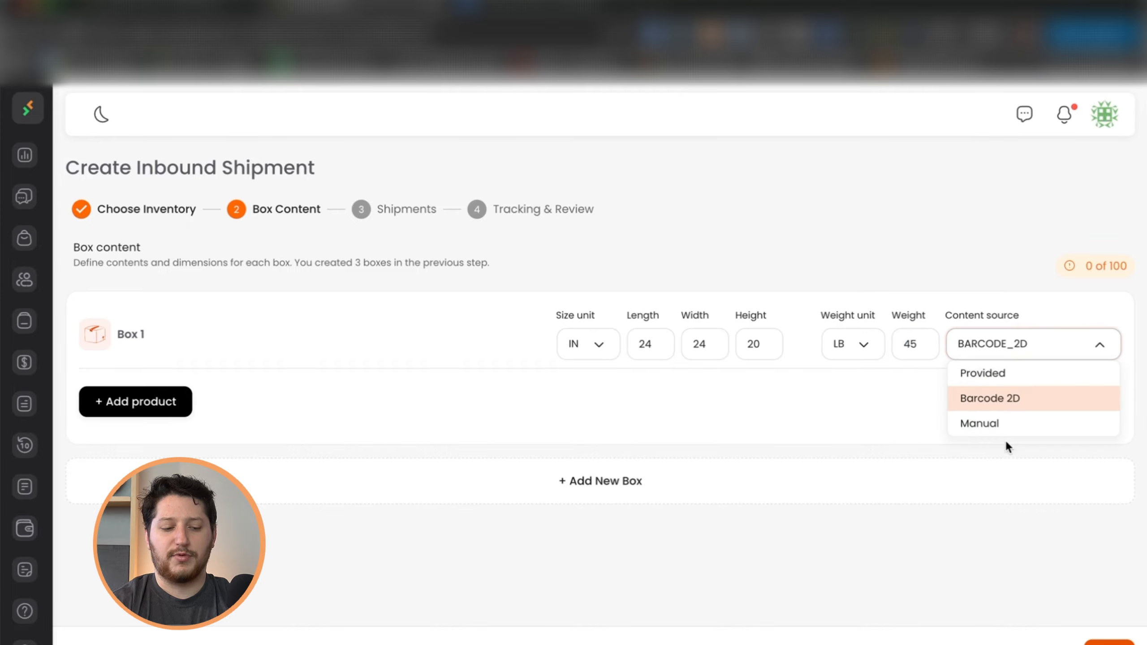
click(555, 375)
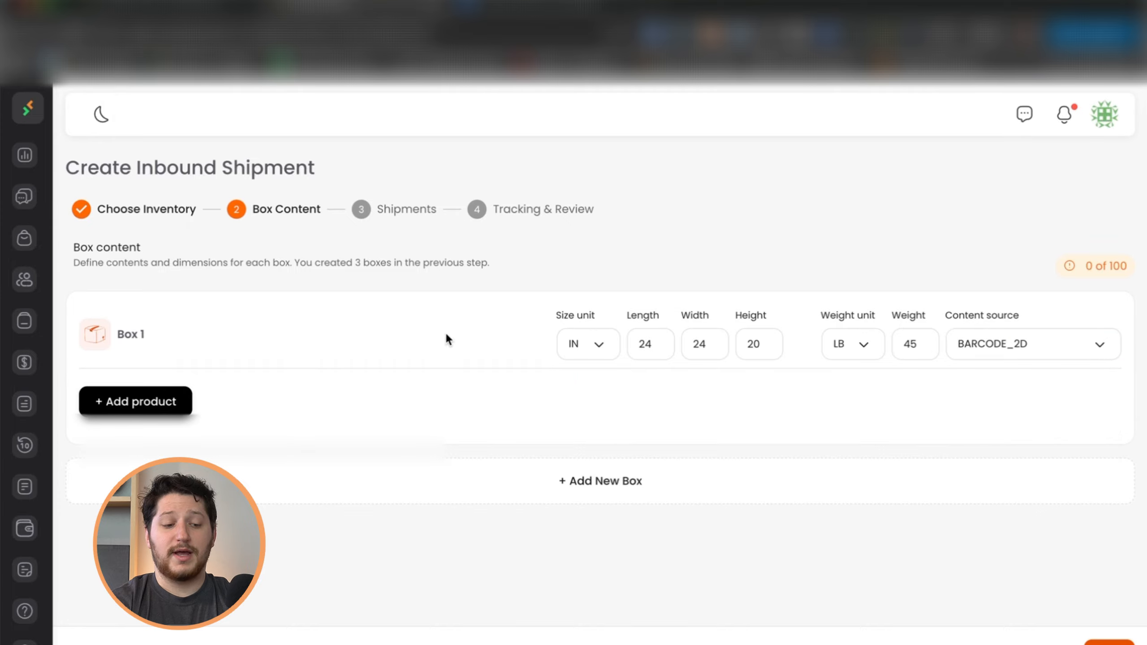
Add the product to Box 1 with 100 units and continue to the Shipments stage
click(176, 403)
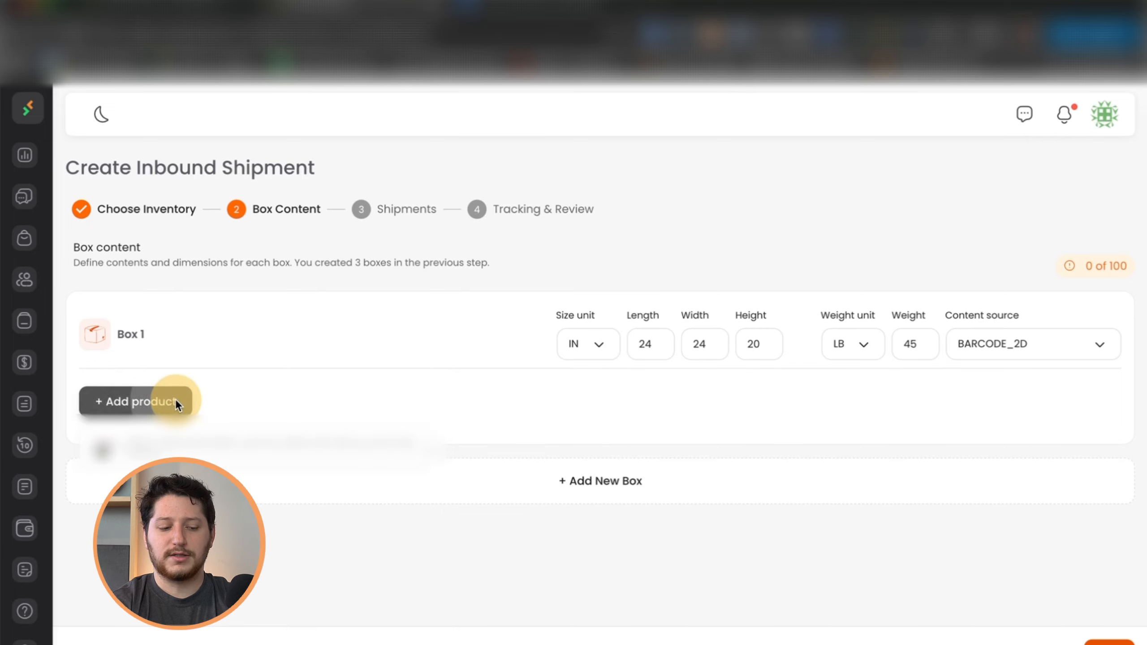
click(139, 451)
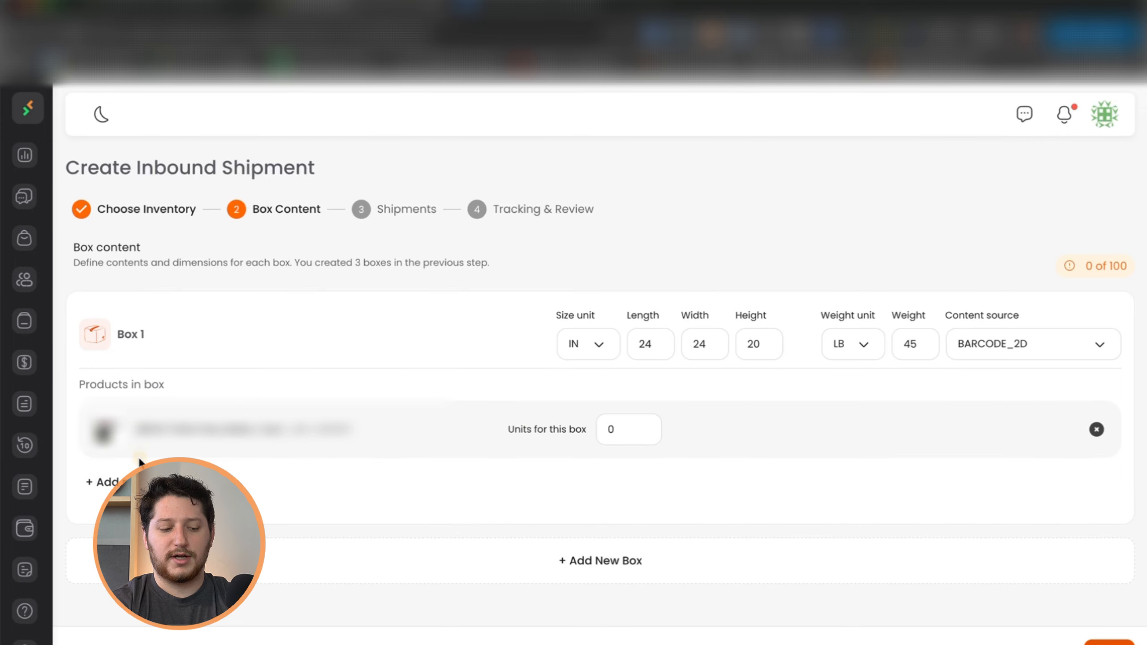
click(611, 428)
text(100)
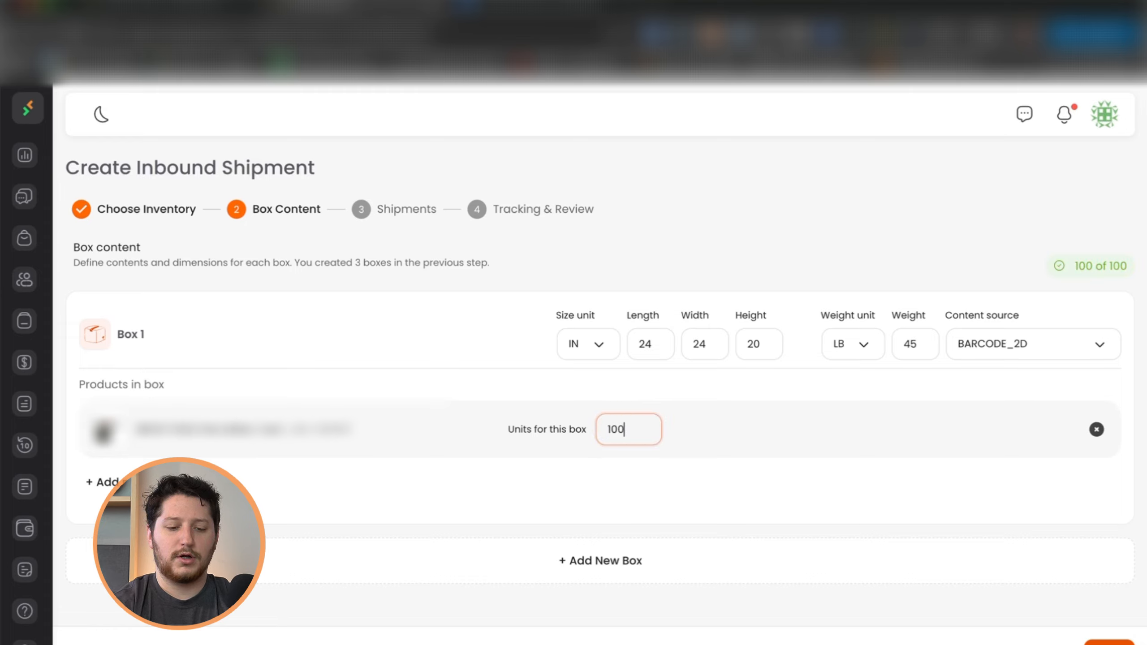
click(1106, 641)
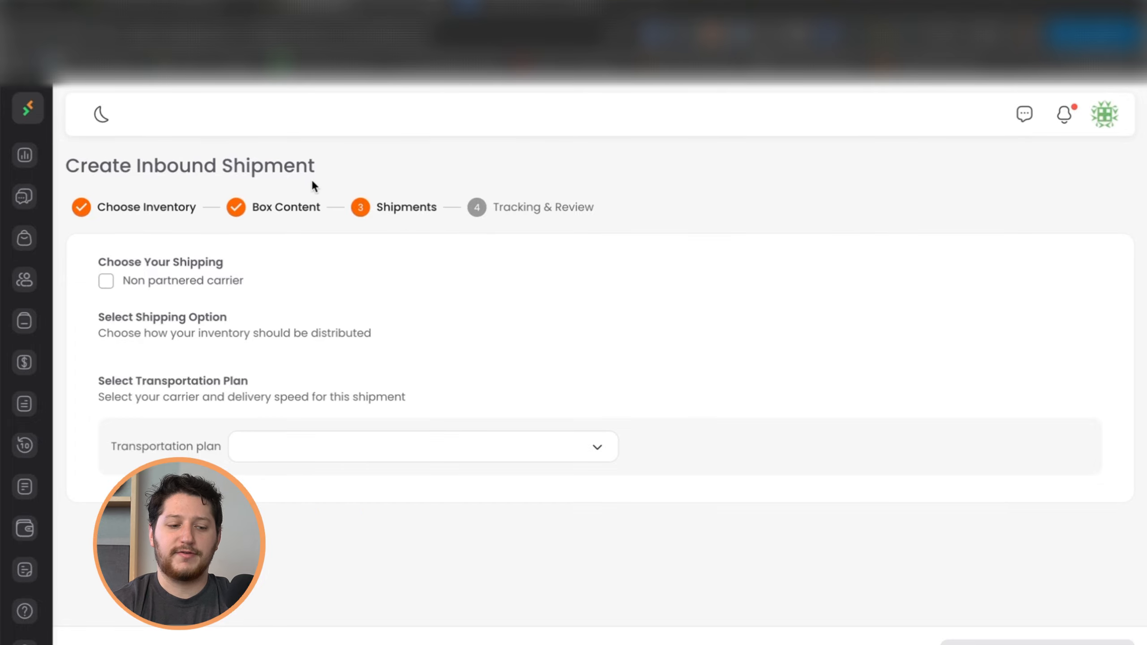
scroll(223, 289, up, 1)
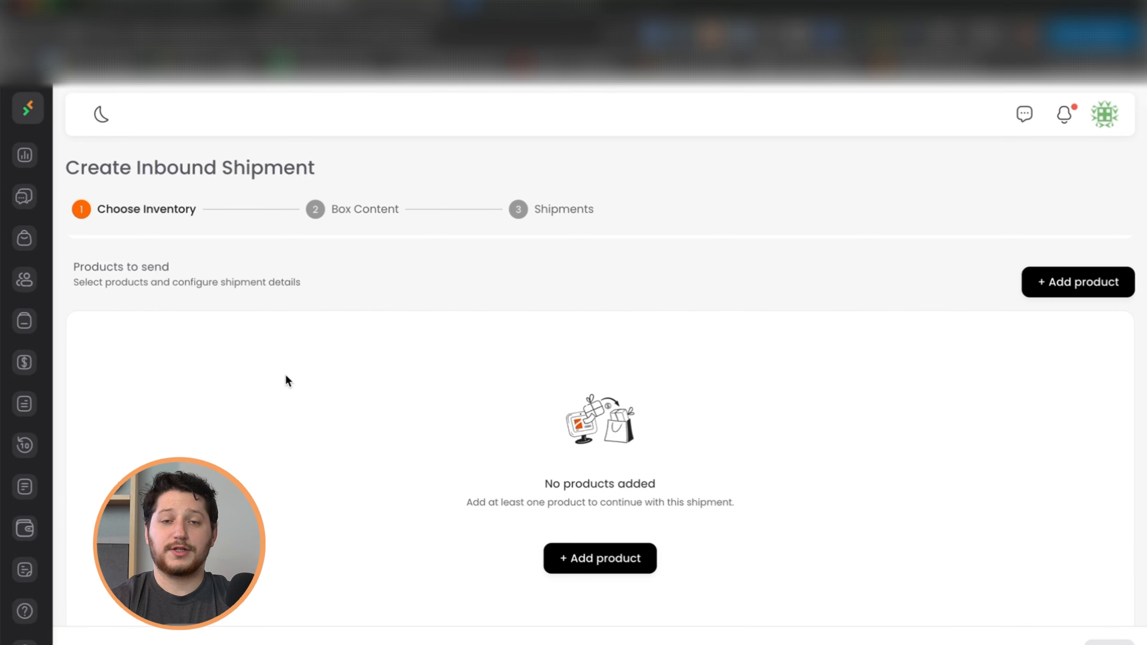
For the Walmart shipment's product, set the quantity to 12, cost per unit to 20 and GTIN label quantity to 12
mouse_move(33, 359)
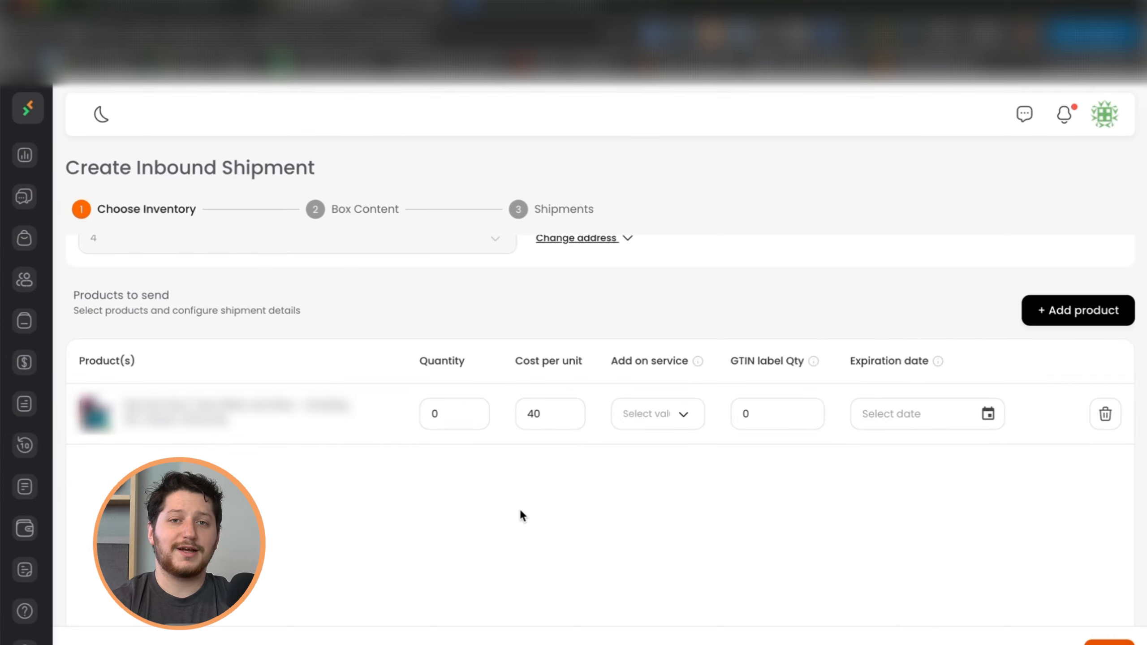
click(447, 405)
text(12)
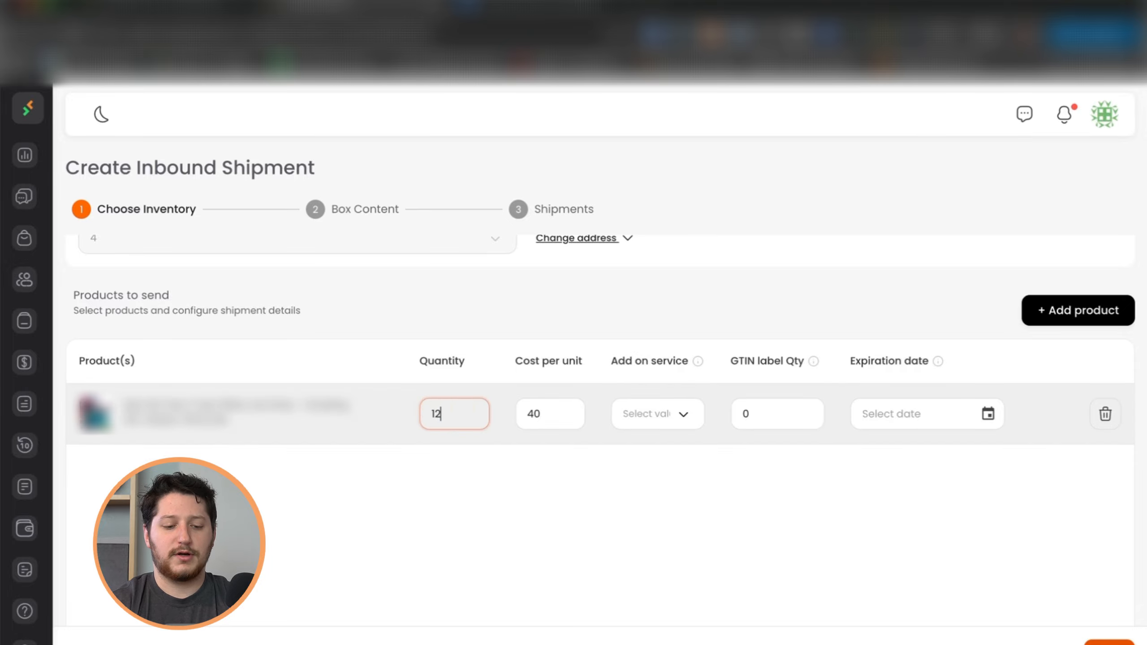
double_click(555, 413)
text(20)
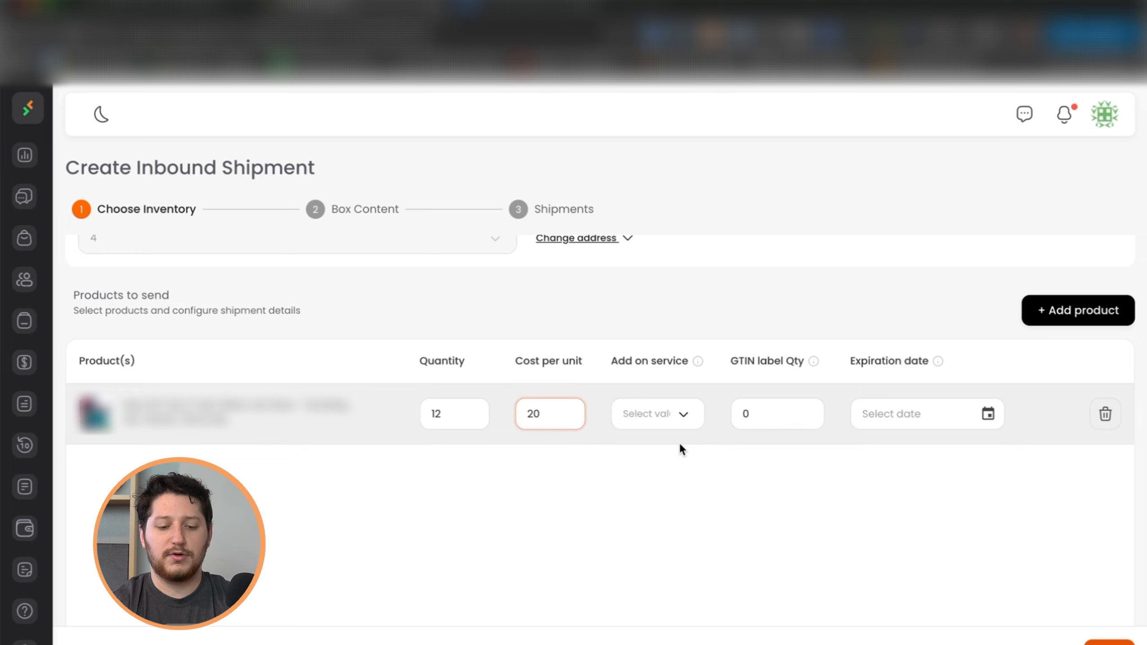
double_click(771, 418)
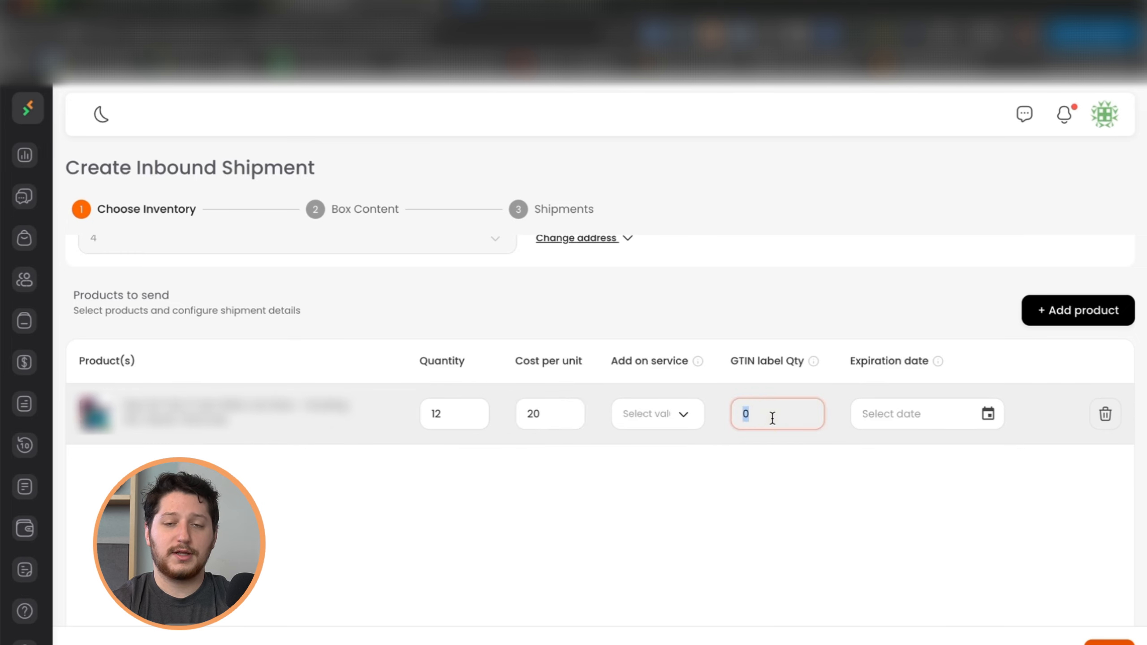
text(12)
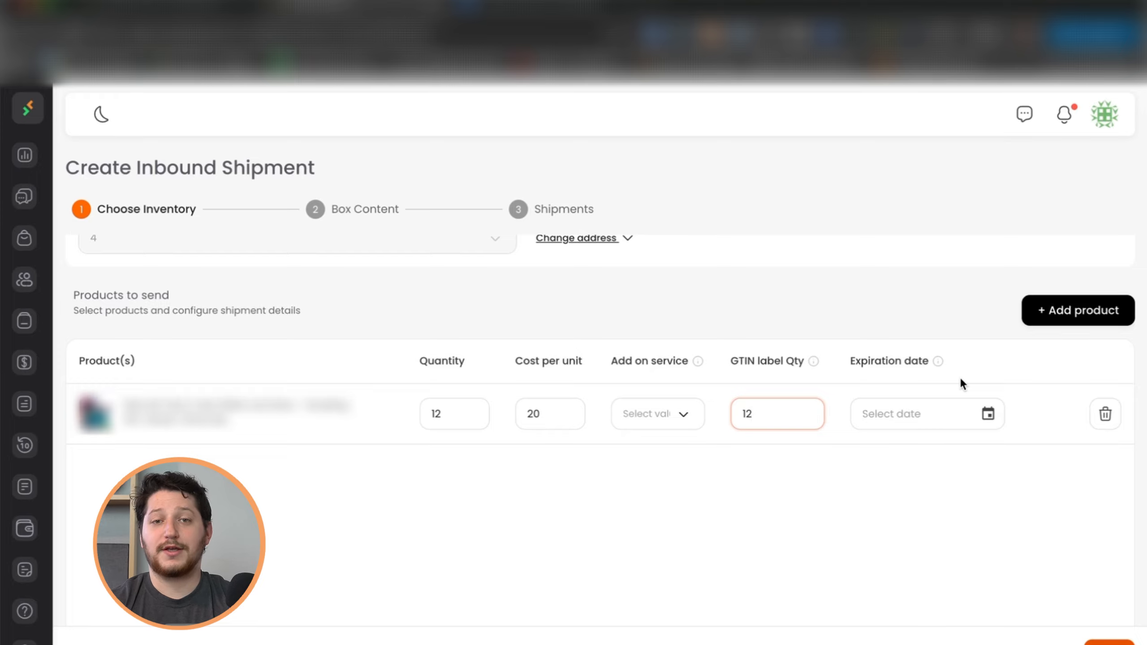
Review the shipping options and box fields on the Walmart shipment's Box Content stage
scroll(960, 381, up, 1)
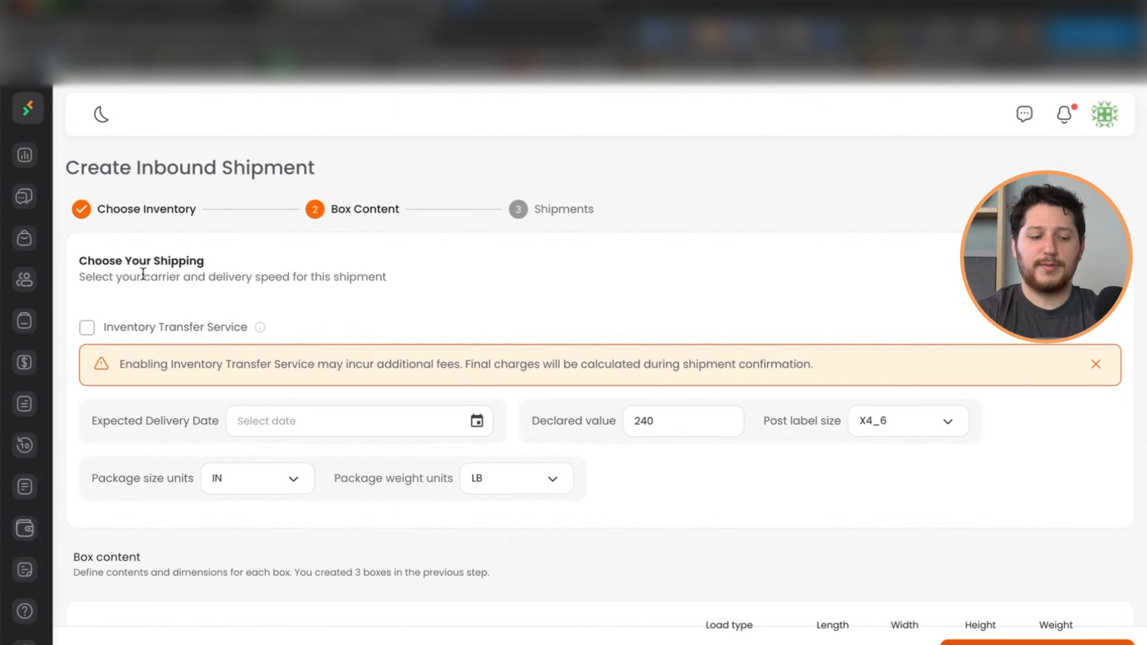
scroll(241, 281, down, 1)
scroll(281, 377, down, 2)
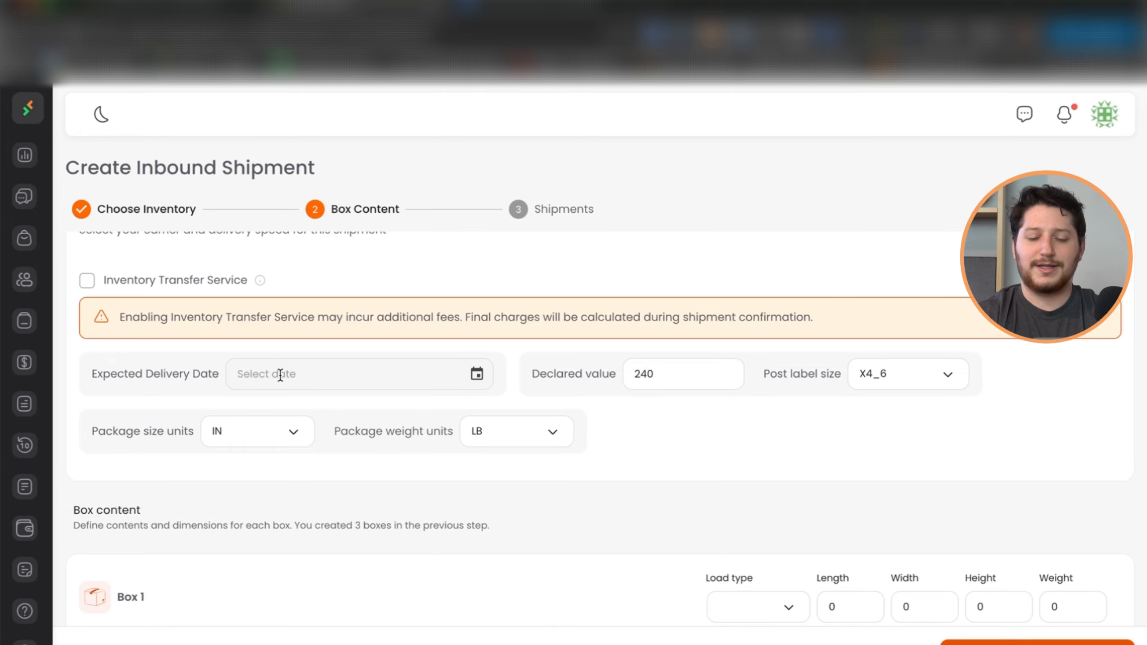
Enable Inventory Transfer Service for the Walmart shipment and set the expected delivery date to 14 May 2026
scroll(280, 375, up, 2)
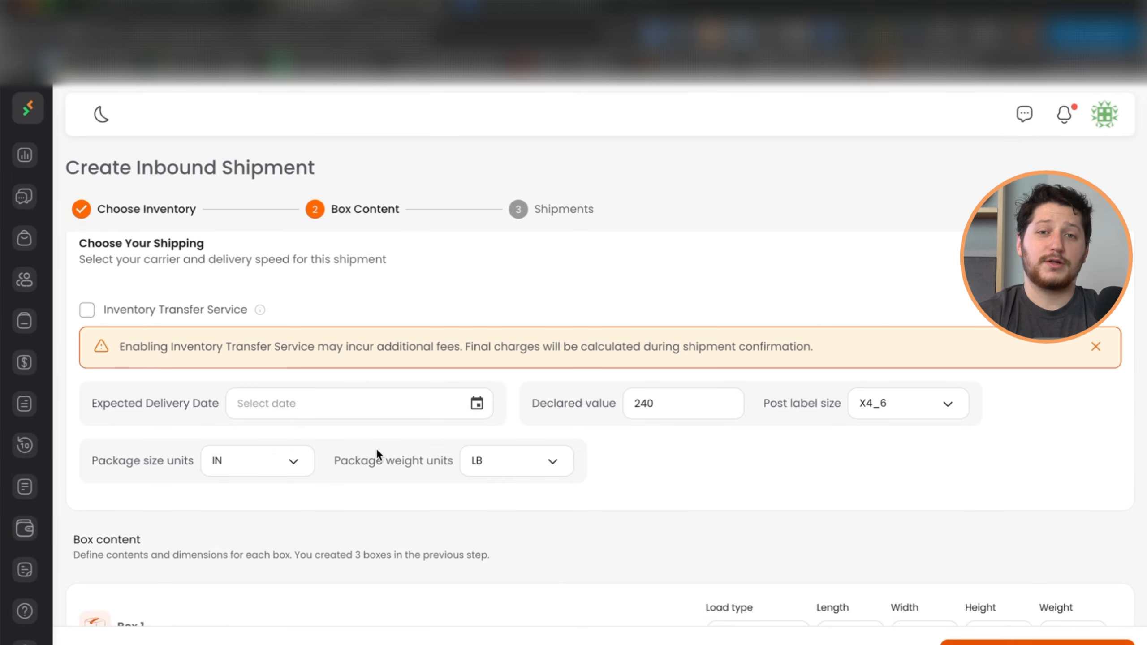
scroll(376, 448, up, 1)
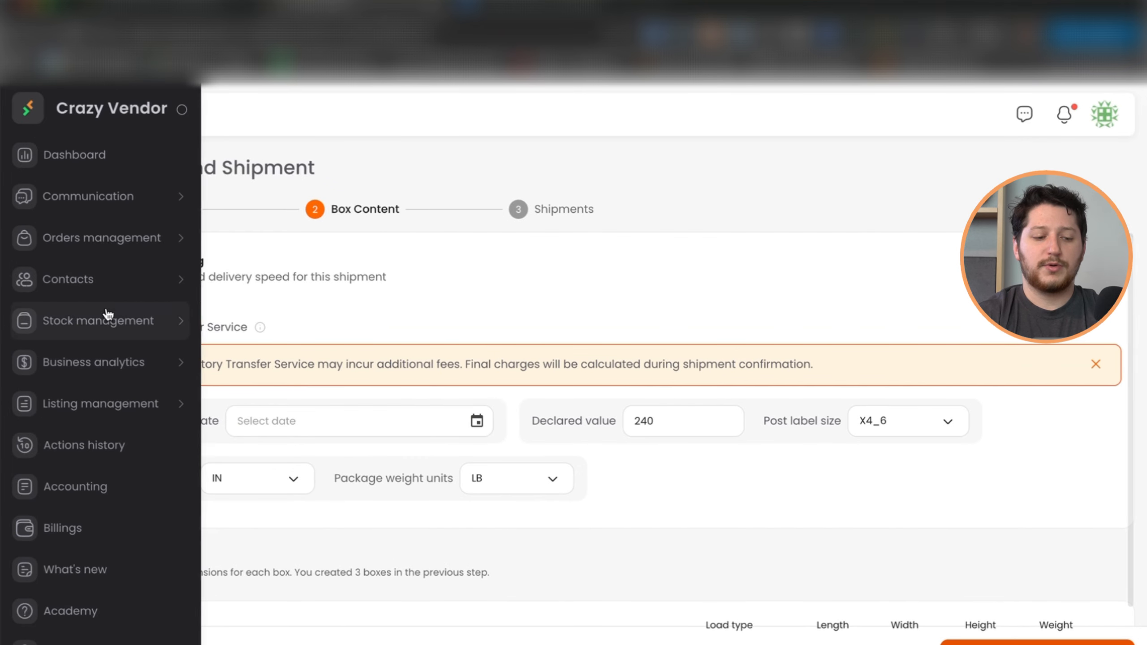
mouse_move(255, 329)
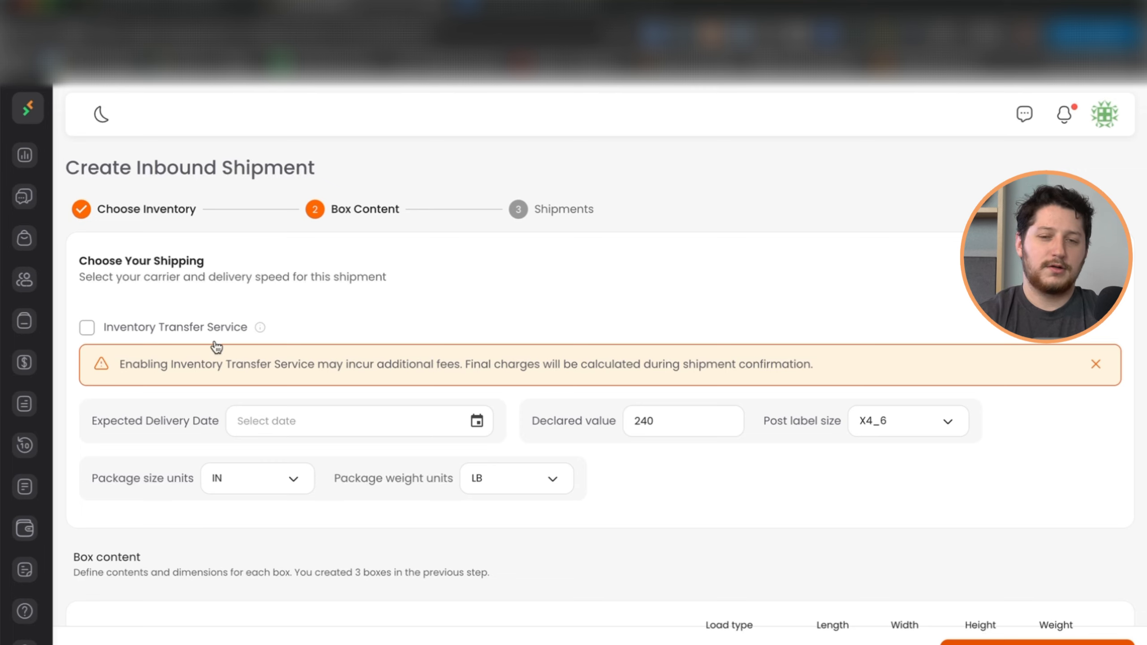
click(87, 328)
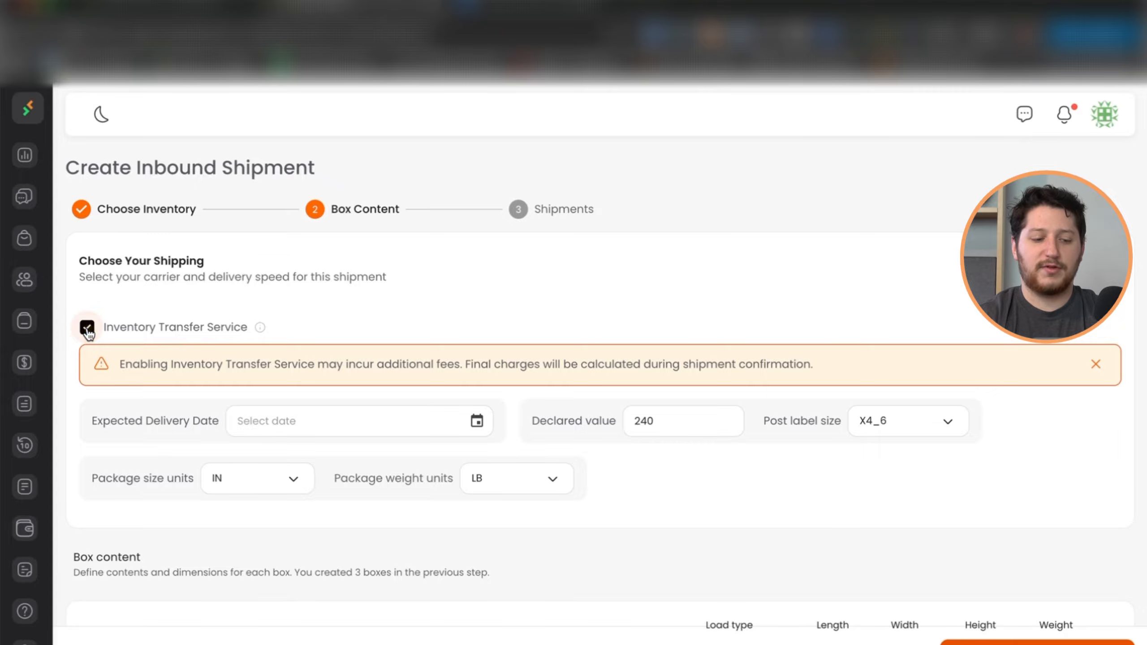
scroll(358, 405, down, 1)
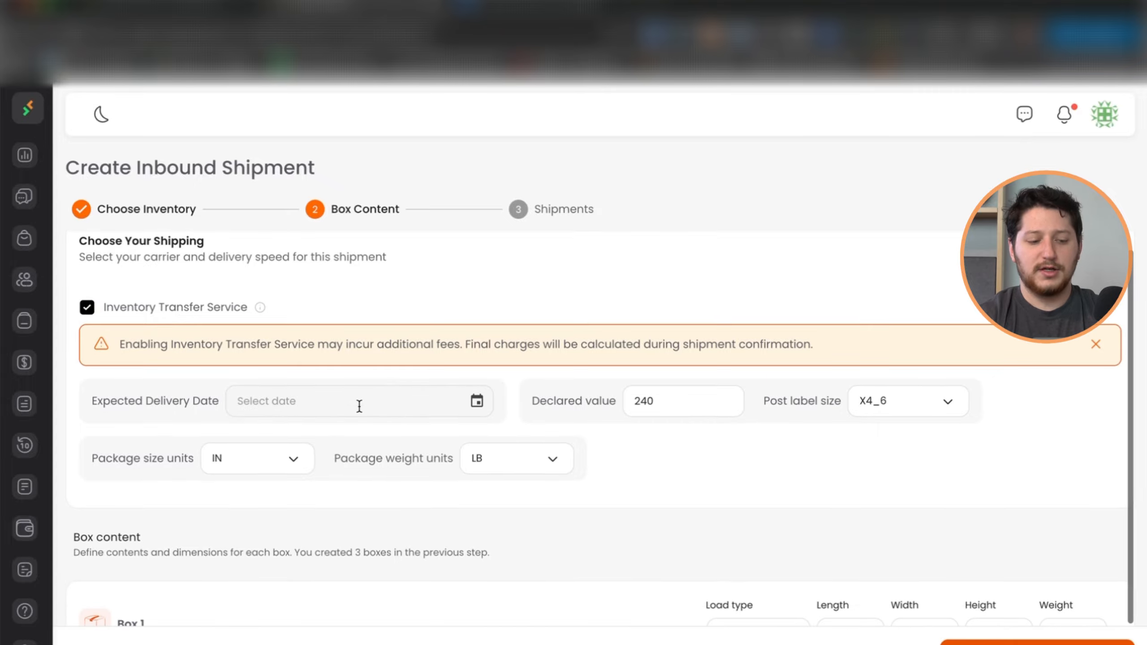
click(476, 401)
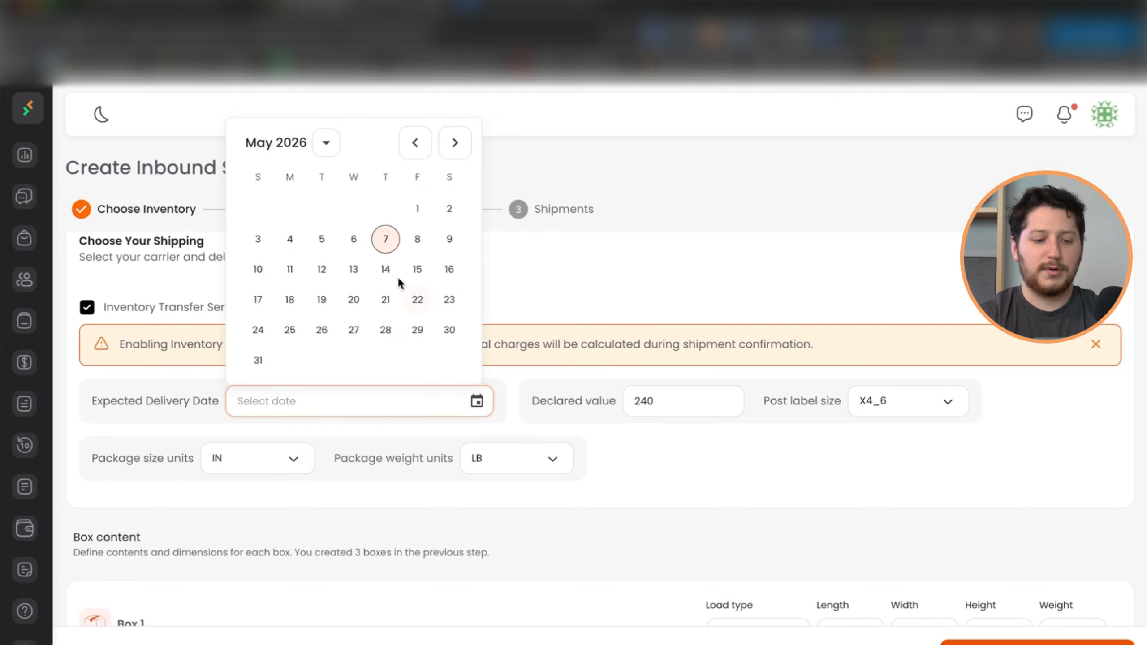
click(385, 269)
Set Box 1's load type to Single SKU and its length, width and height to 12 IN each
scroll(706, 476, down, 1)
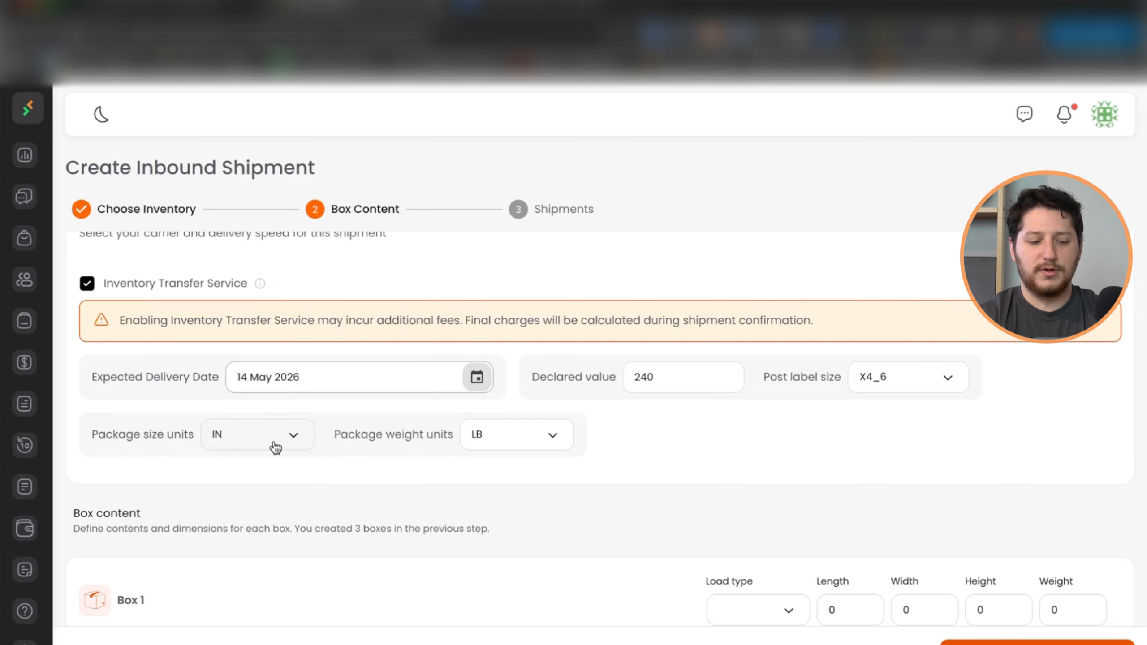
scroll(588, 484, down, 1)
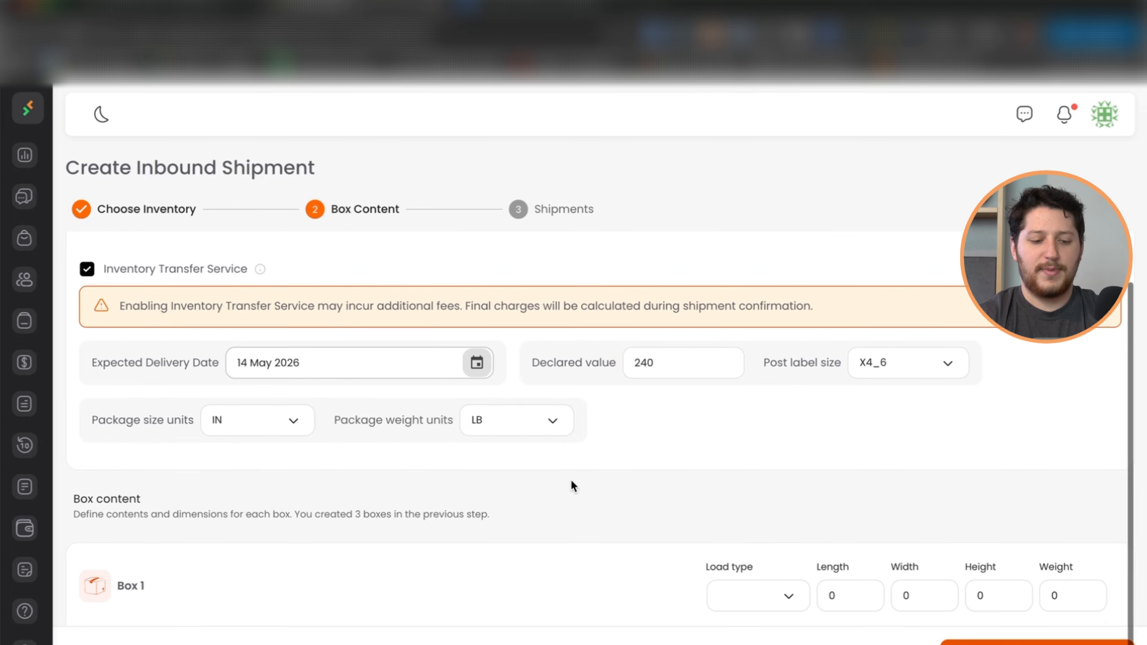
scroll(545, 452, down, 1)
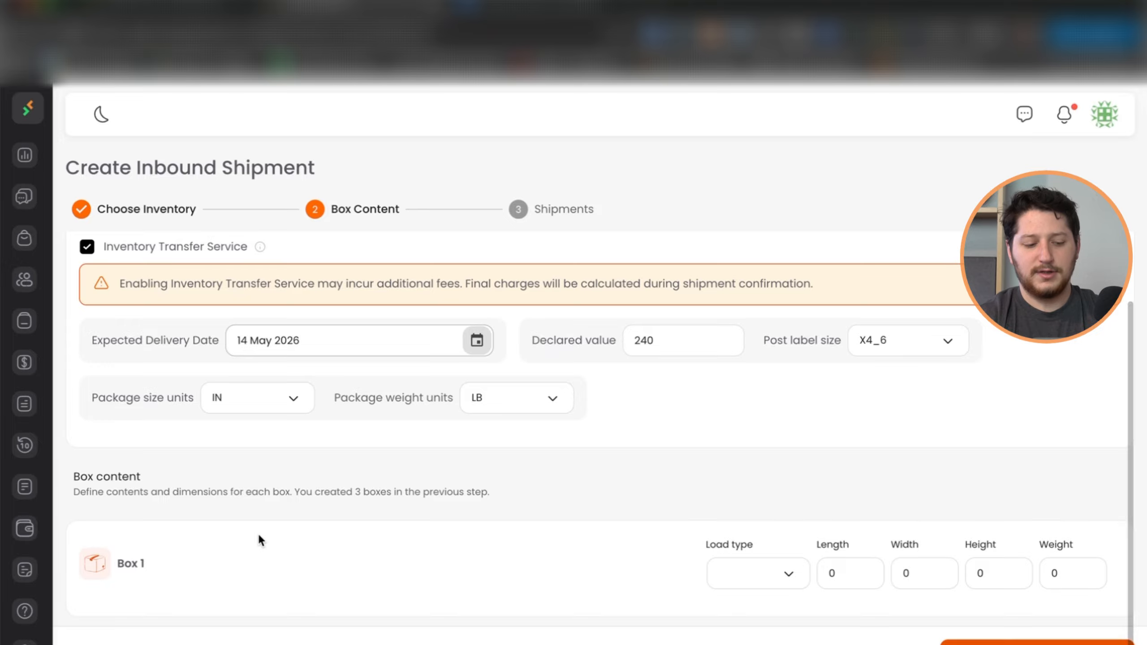
click(792, 571)
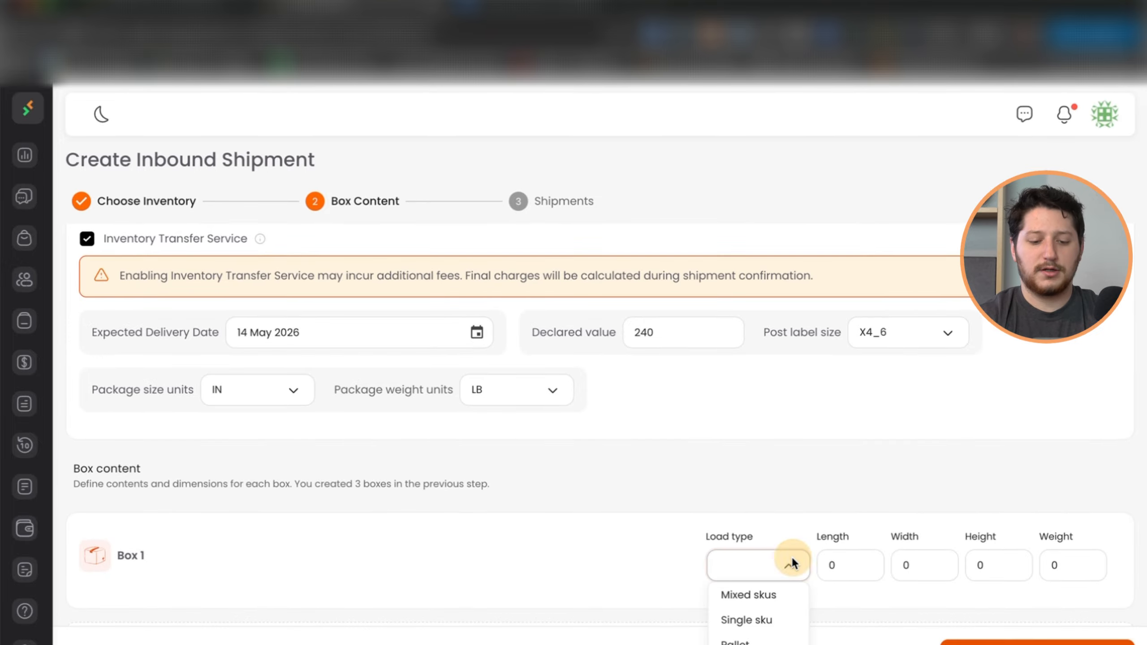
click(776, 621)
click(853, 565)
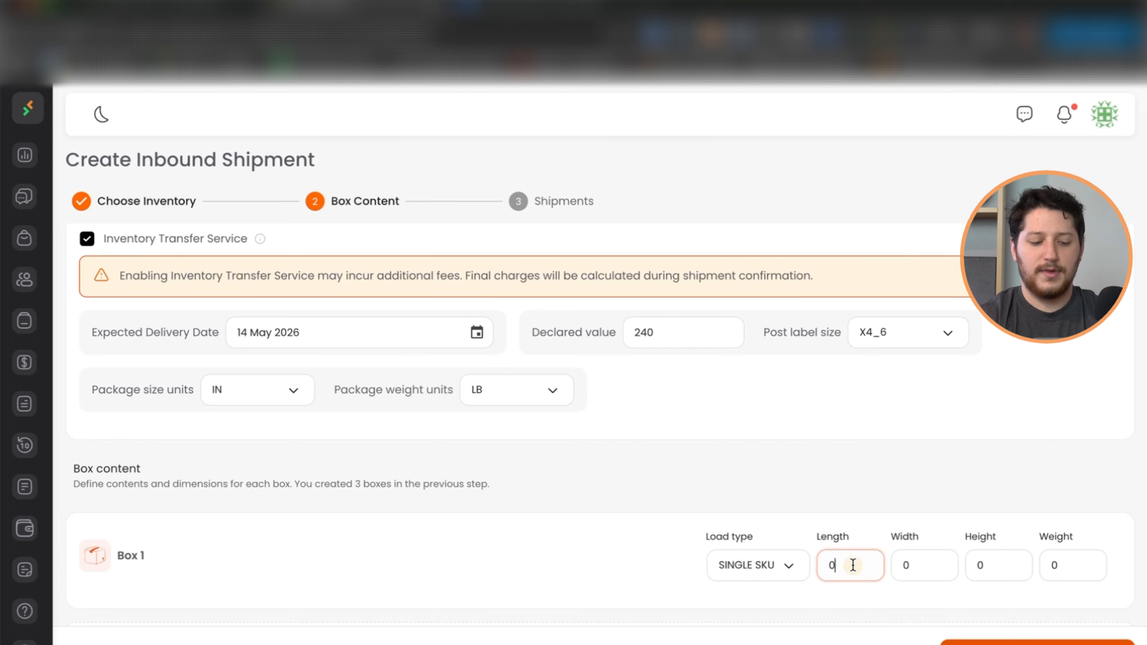
text(12)
click(939, 565)
text(12)
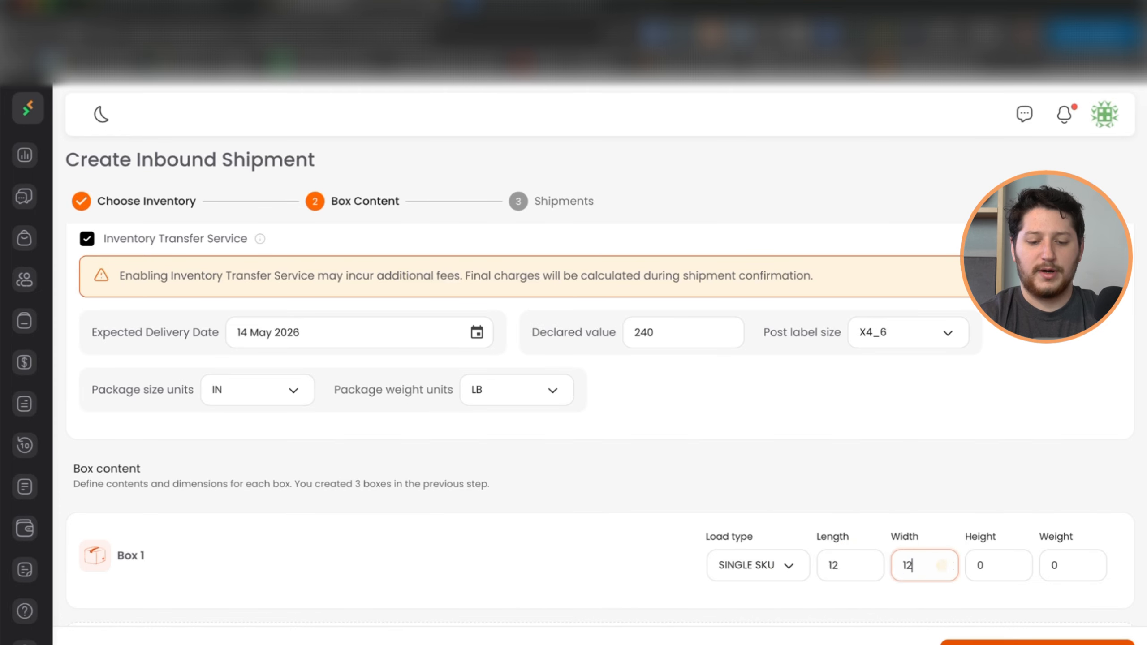
click(982, 565)
text(12)
Set Box 1's weight to 12 LB and submit the box content to create the inbound plan
click(1074, 565)
text(12)
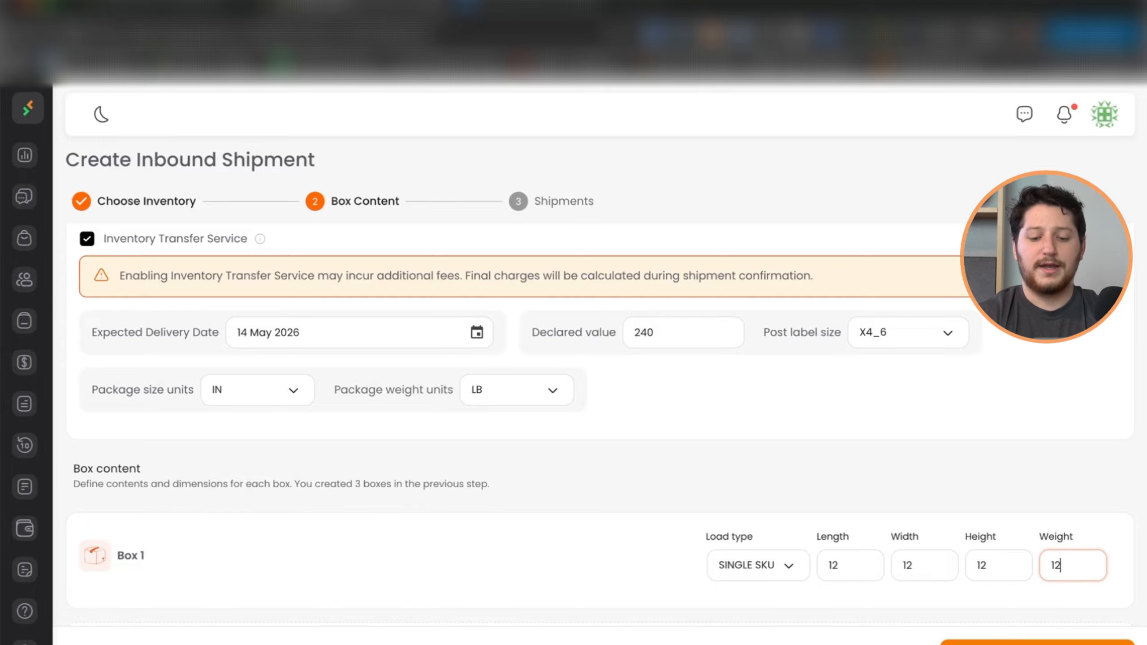
click(1007, 641)
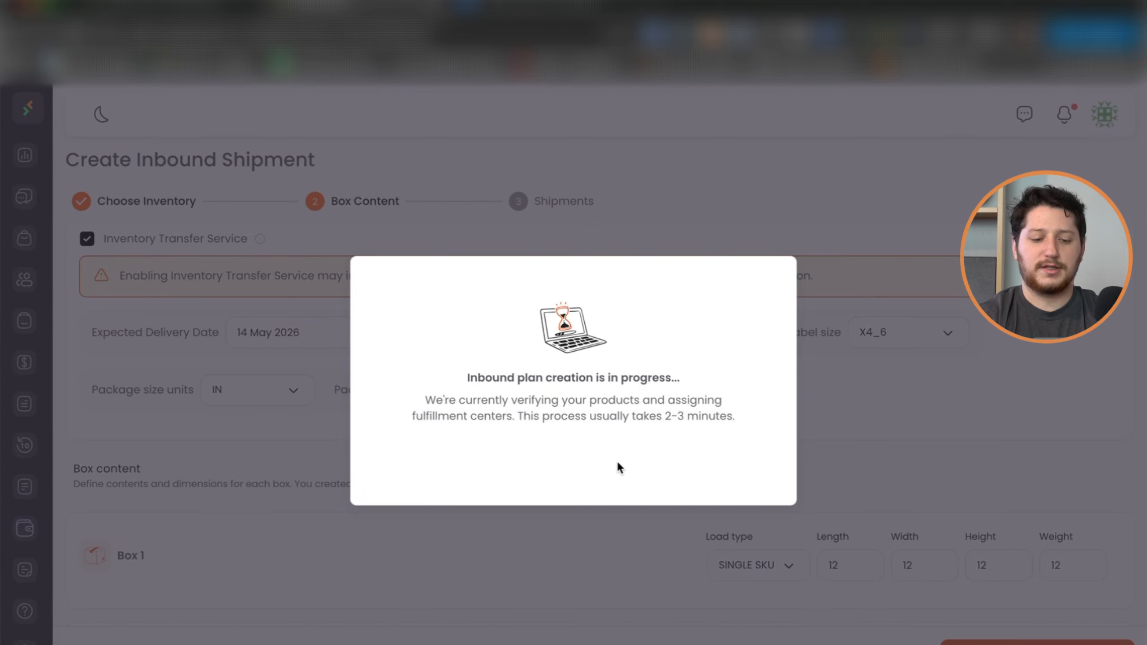